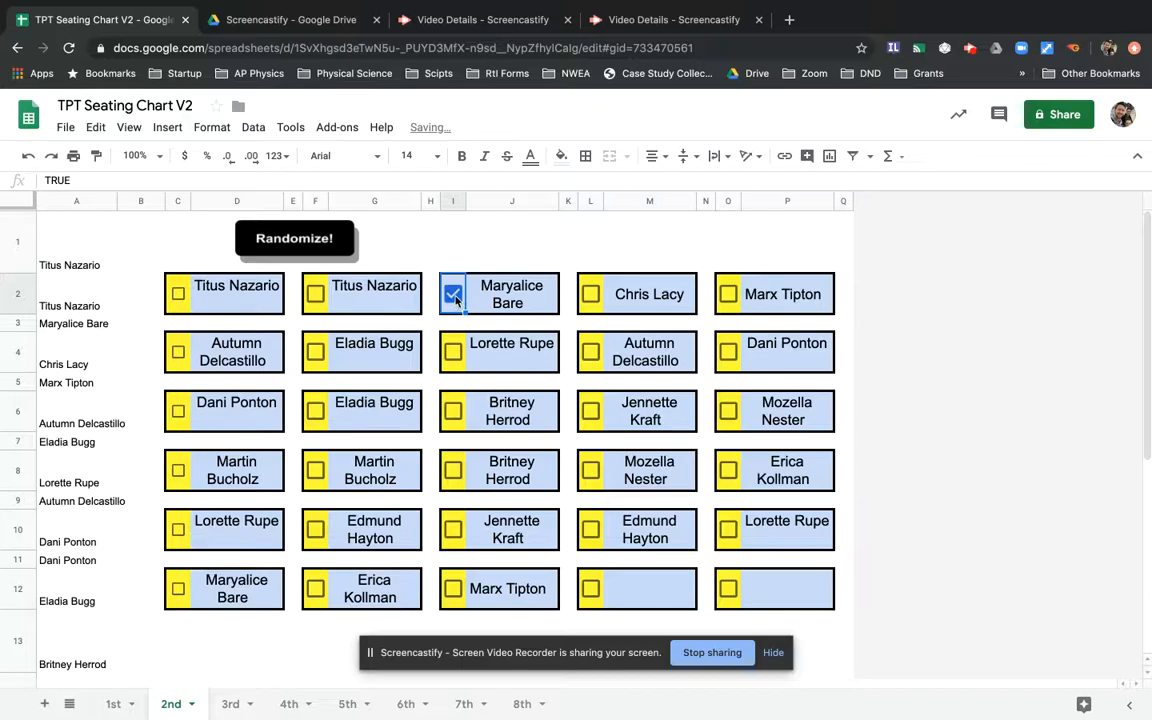
- Uncheck the seat checkbox in I2 on the 2nd sheet
click(454, 295)
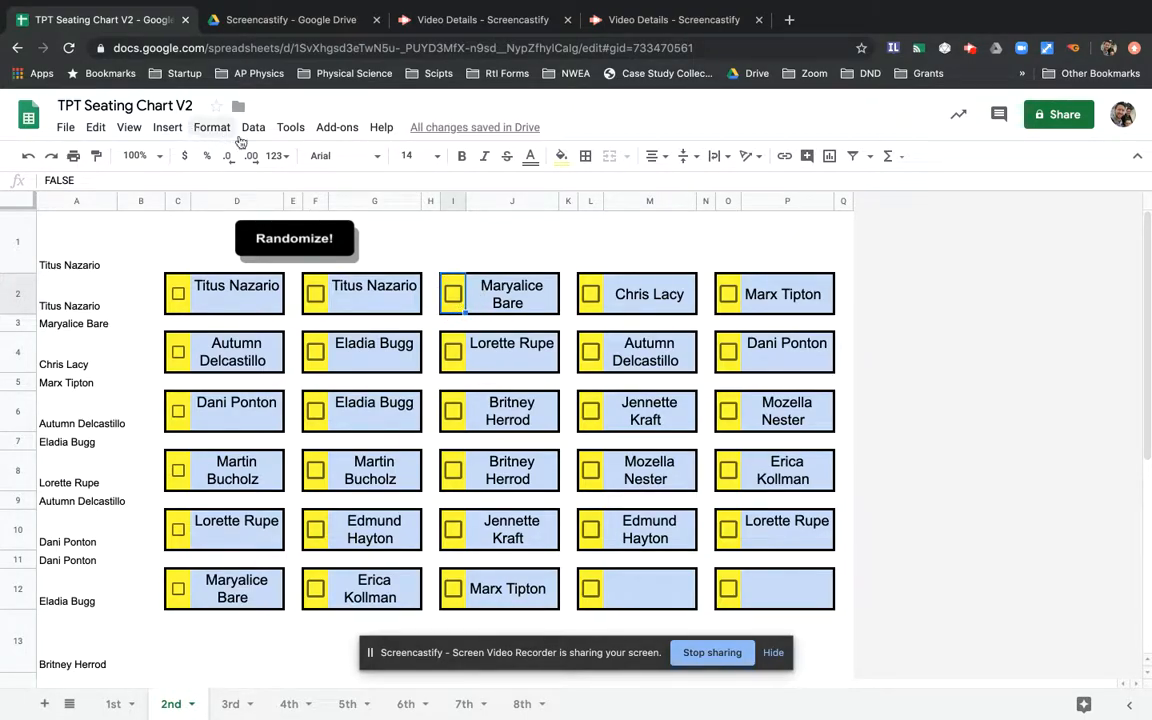
click(128, 127)
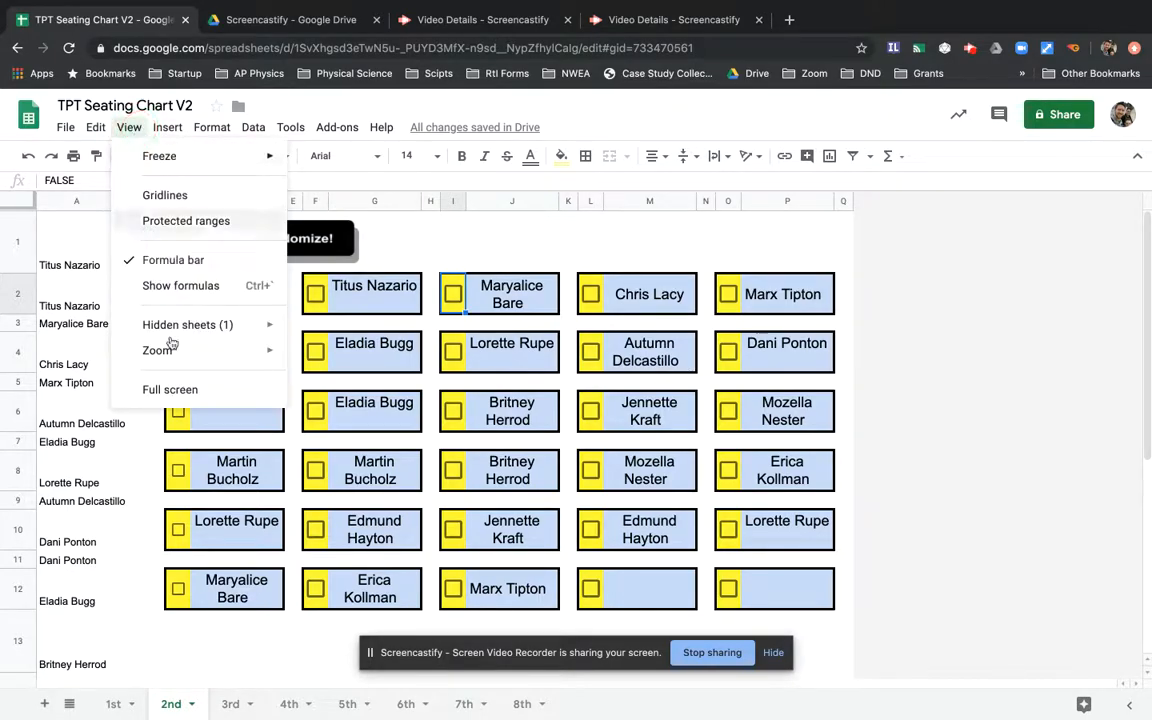
- Unhide the Lacy's Class sheet and toggle several seat checkboxes to watch colours change
mouse_move(212, 336)
click(331, 330)
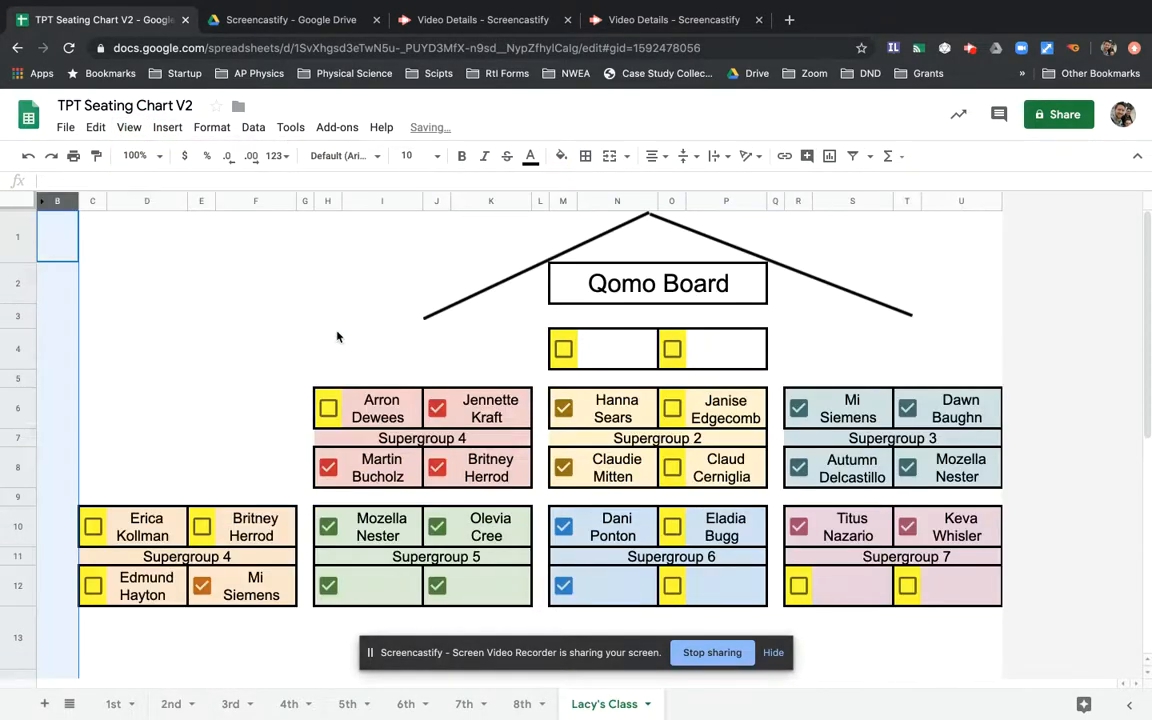
click(437, 408)
click(436, 526)
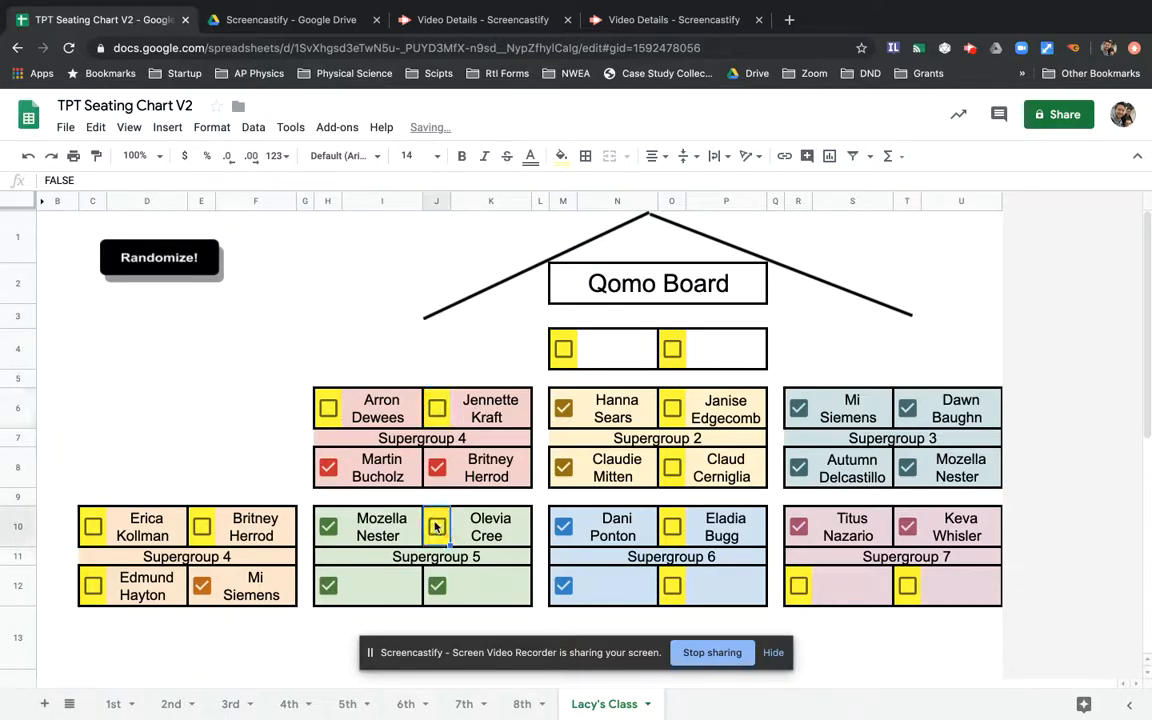
click(328, 526)
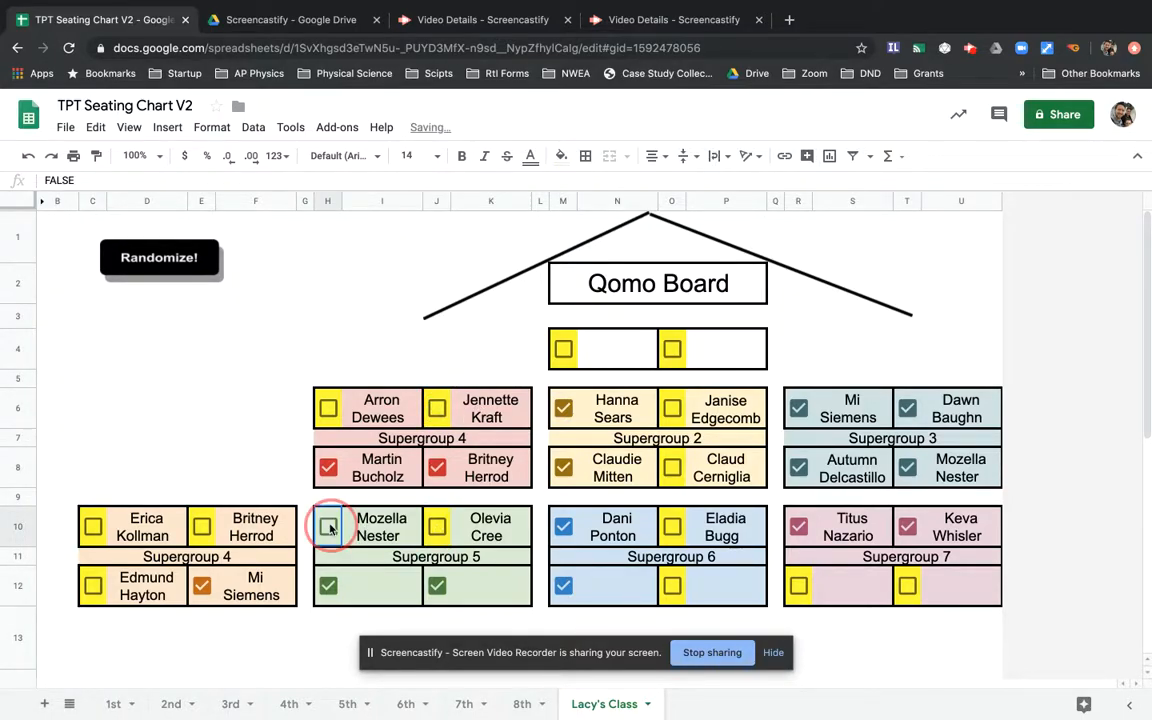
click(437, 527)
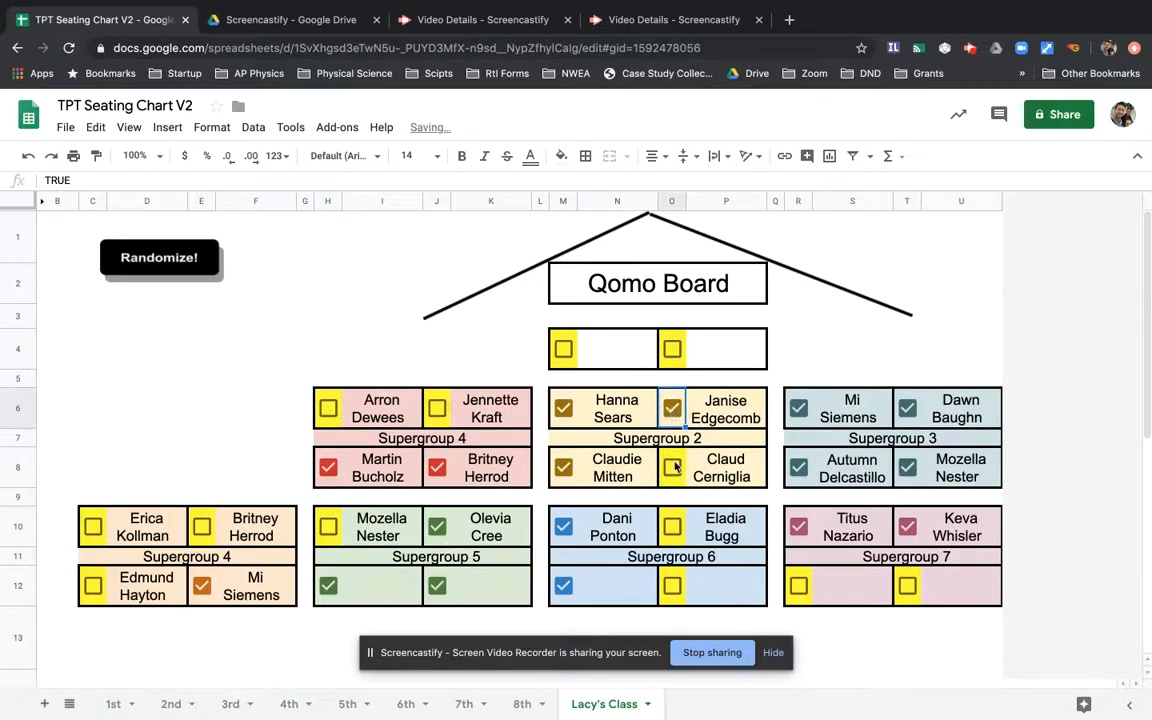
- Check another seat's box and select the Supergroup 4 block on Lacy's Class
click(672, 409)
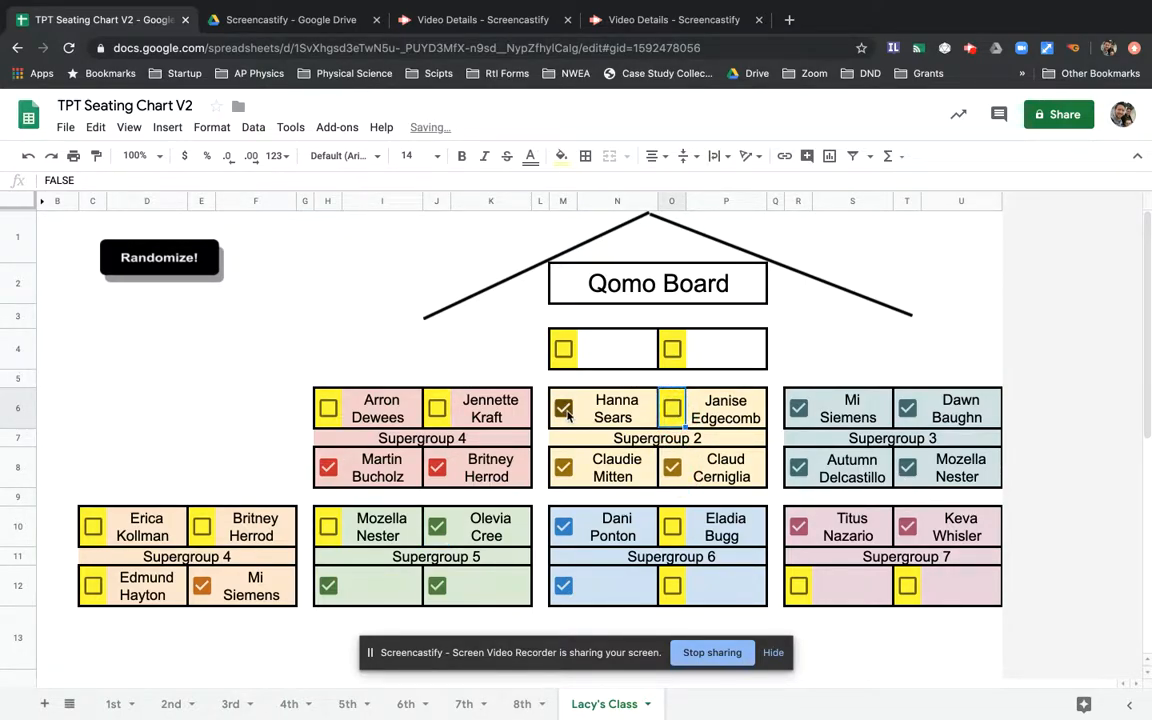
drag(323, 408, 442, 467)
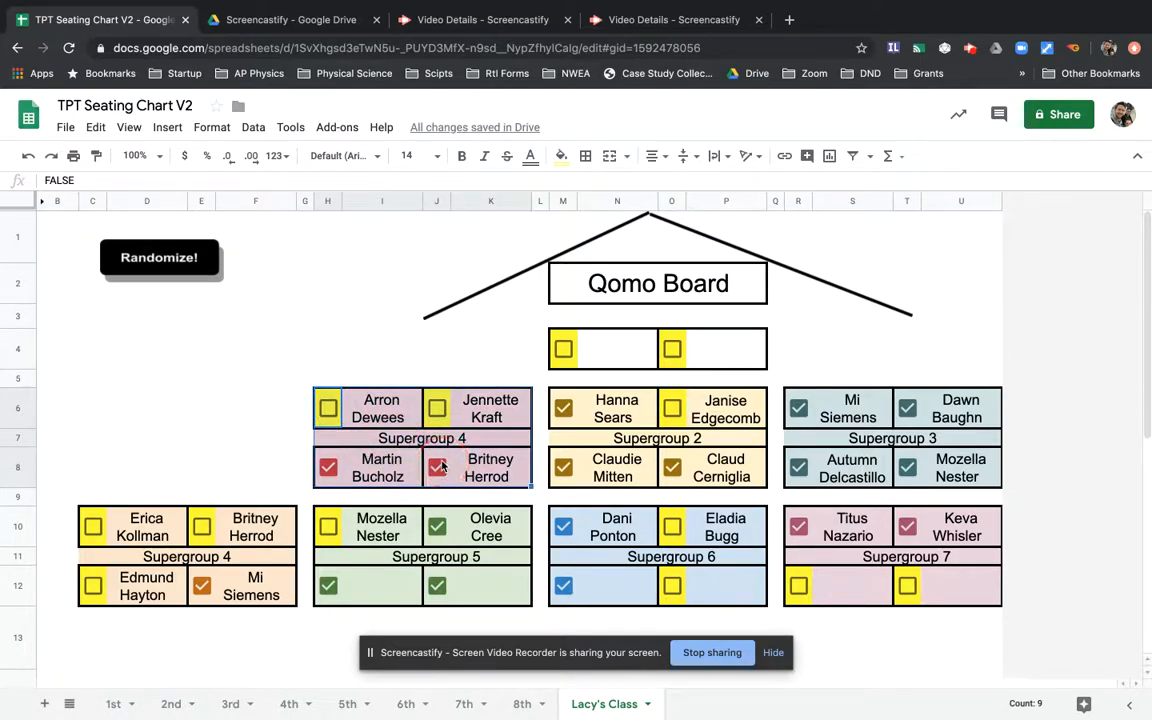
click(381, 416)
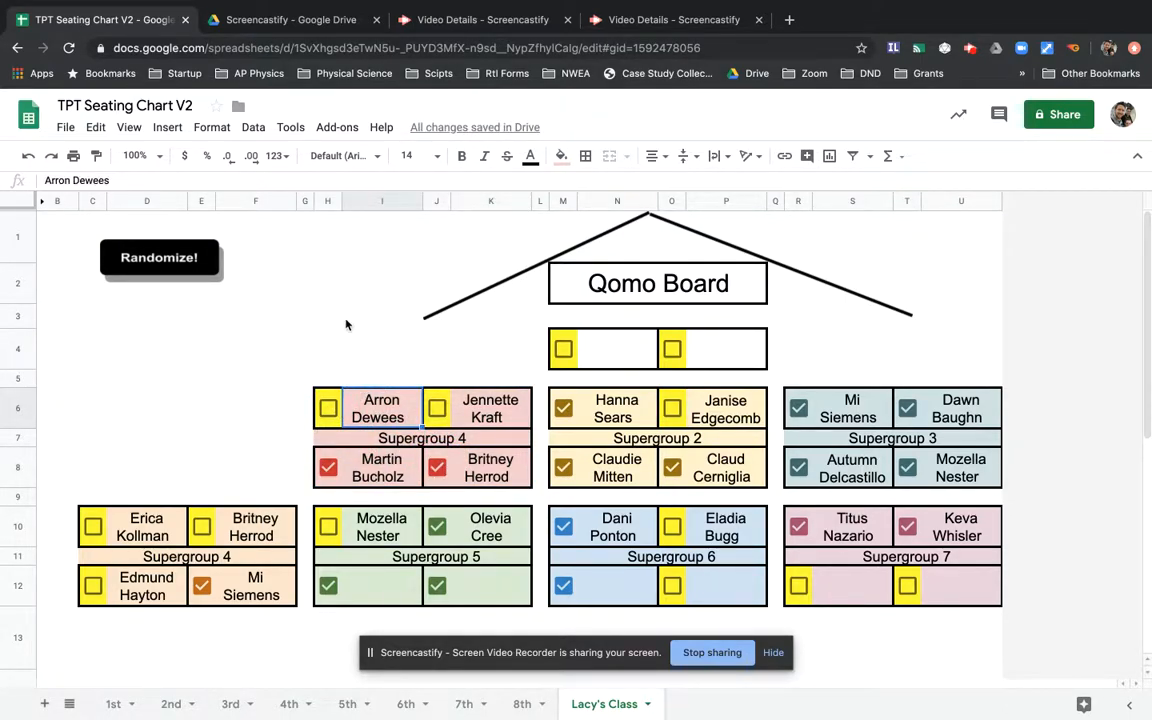
click(647, 705)
- Hide the Lacy's Class sheet again and select cell C2 on the 1st sheet
click(602, 586)
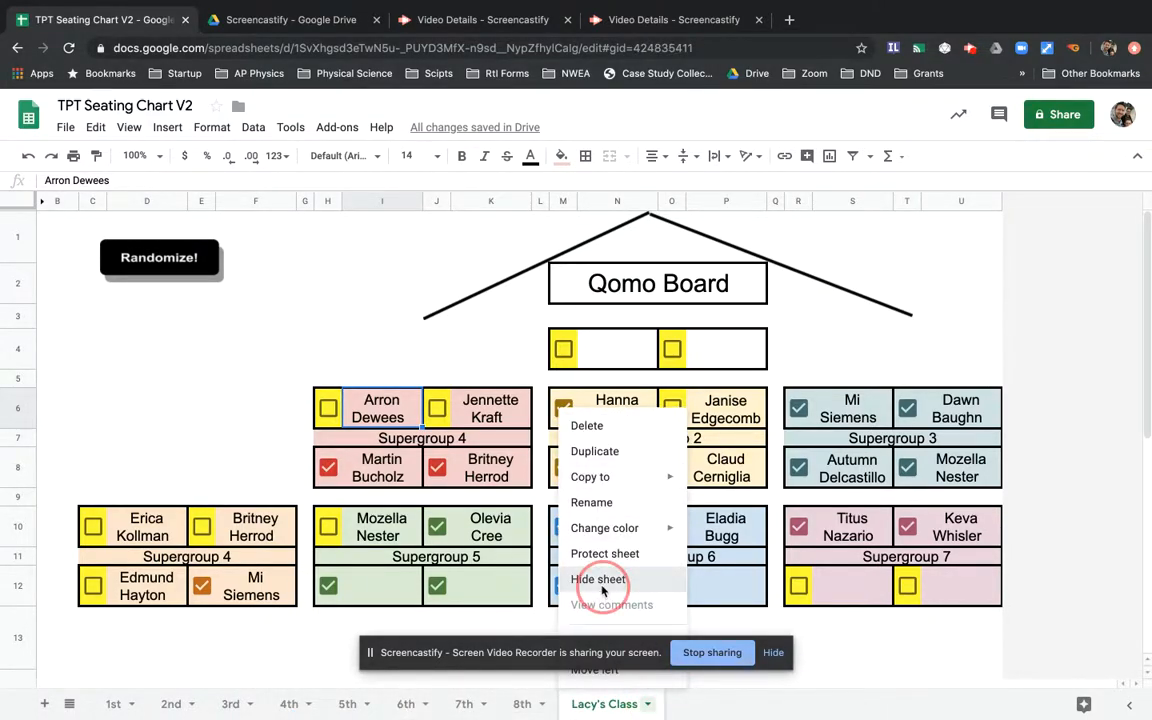
click(113, 704)
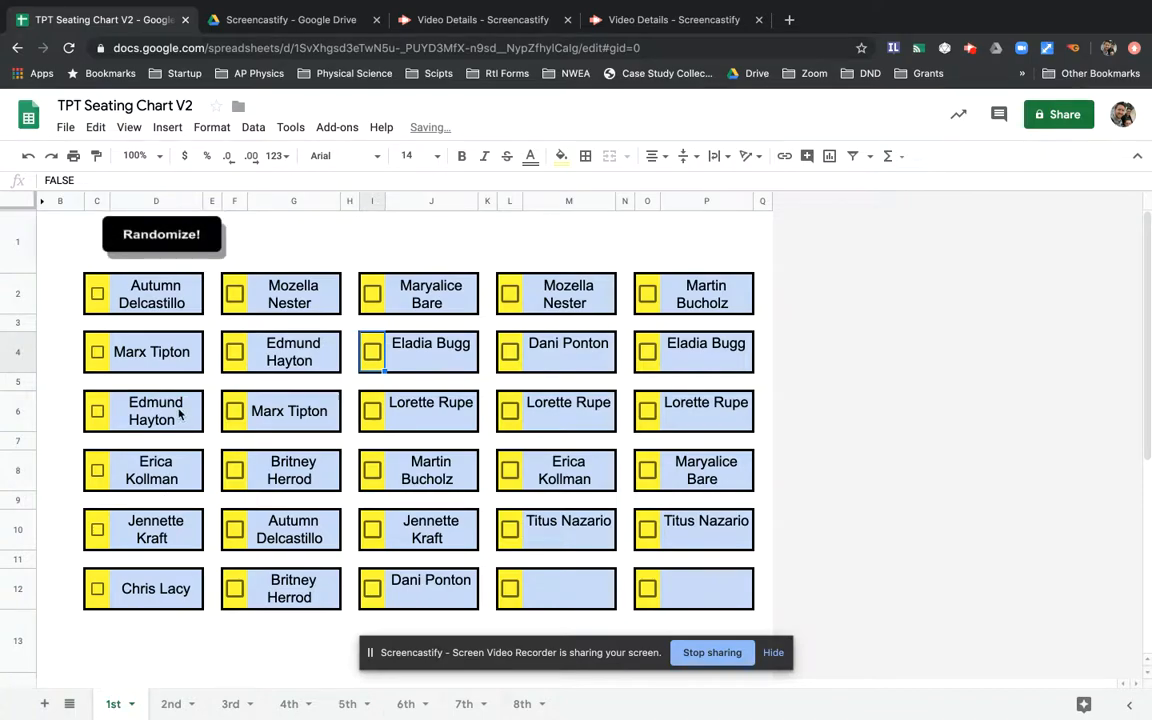
click(99, 288)
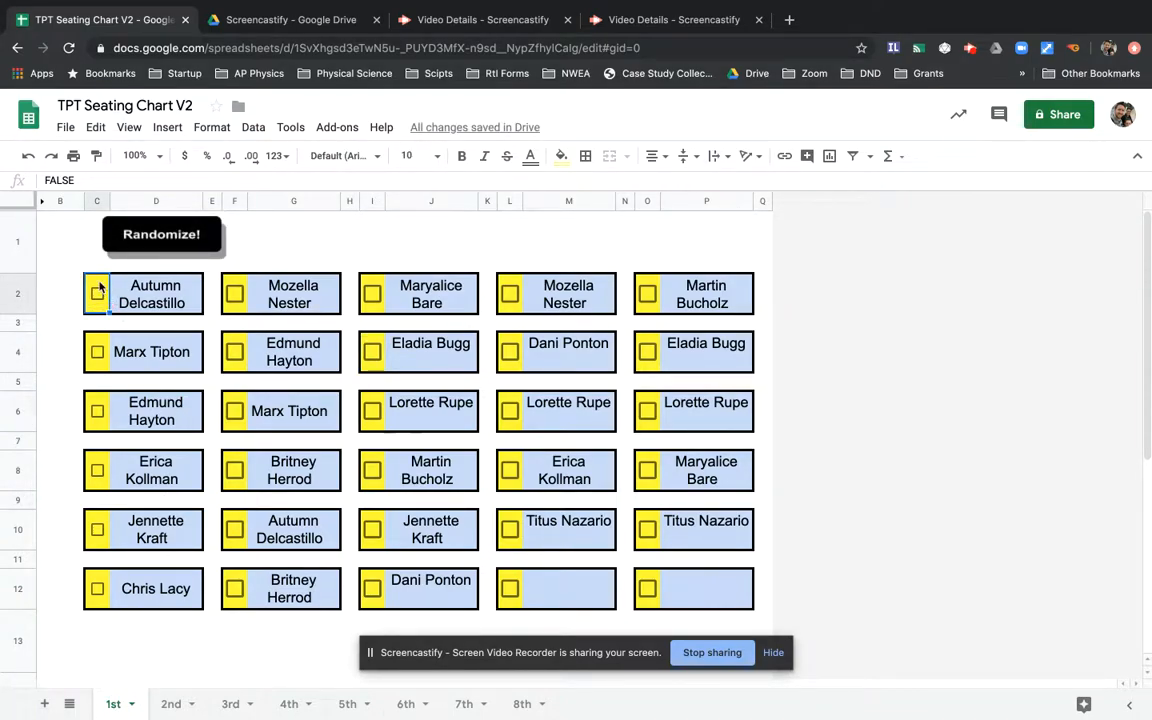
- Add checkbox cells C4, C6, C8, C10, F10, F8 and F6 to the selection
super+click(100, 350)
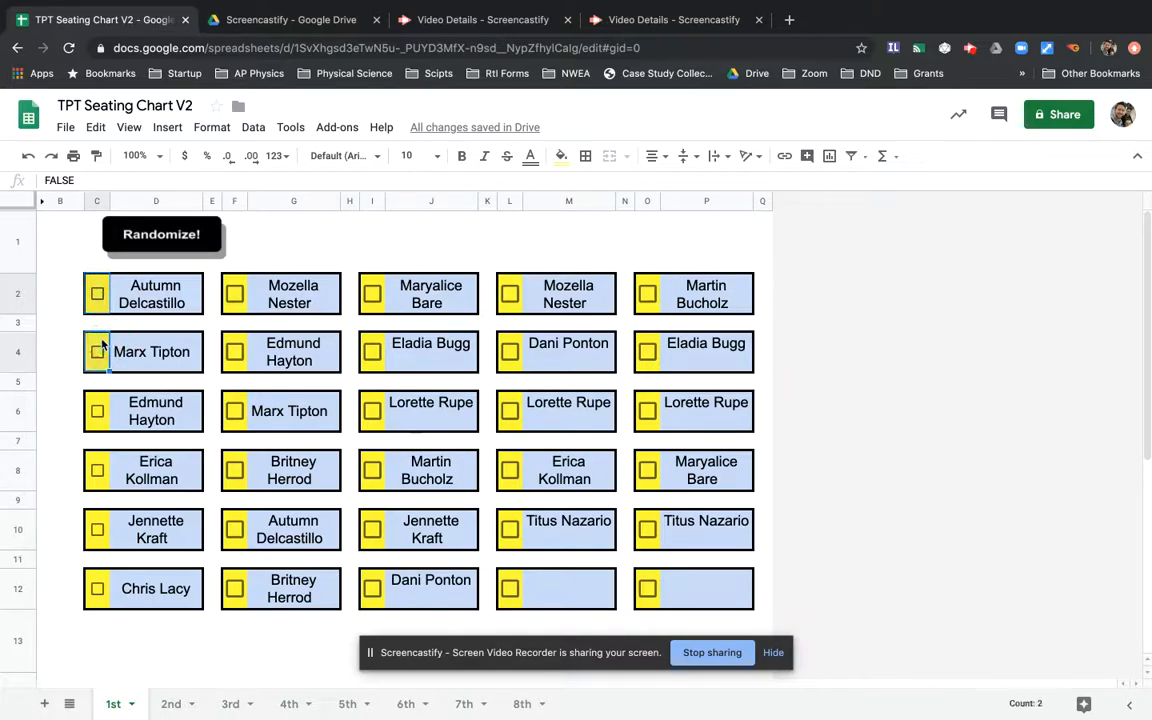
super+click(100, 405)
super+click(98, 466)
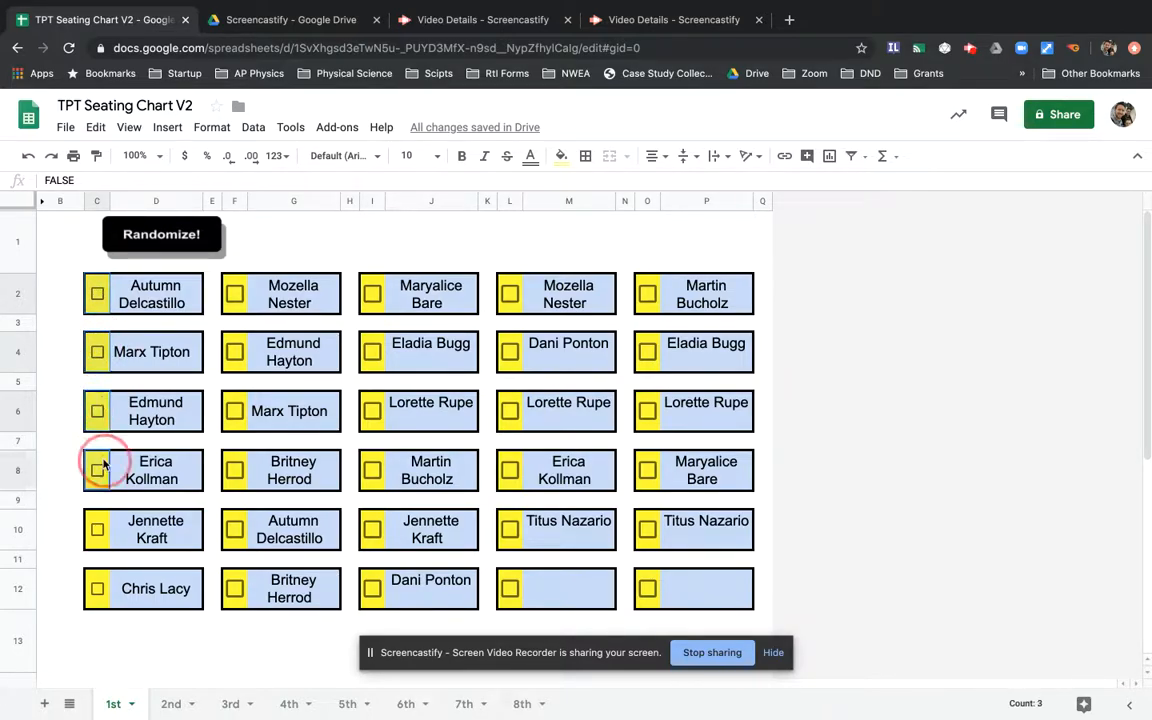
super+click(101, 524)
super+click(234, 527)
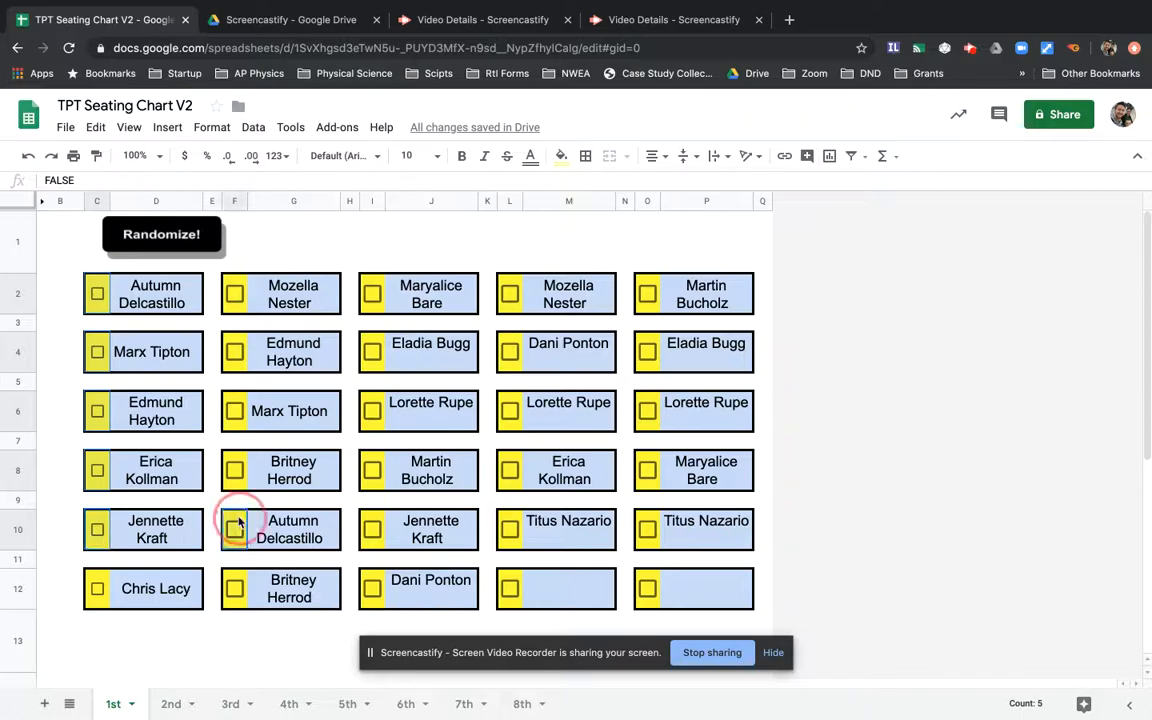
super+click(240, 464)
super+click(238, 405)
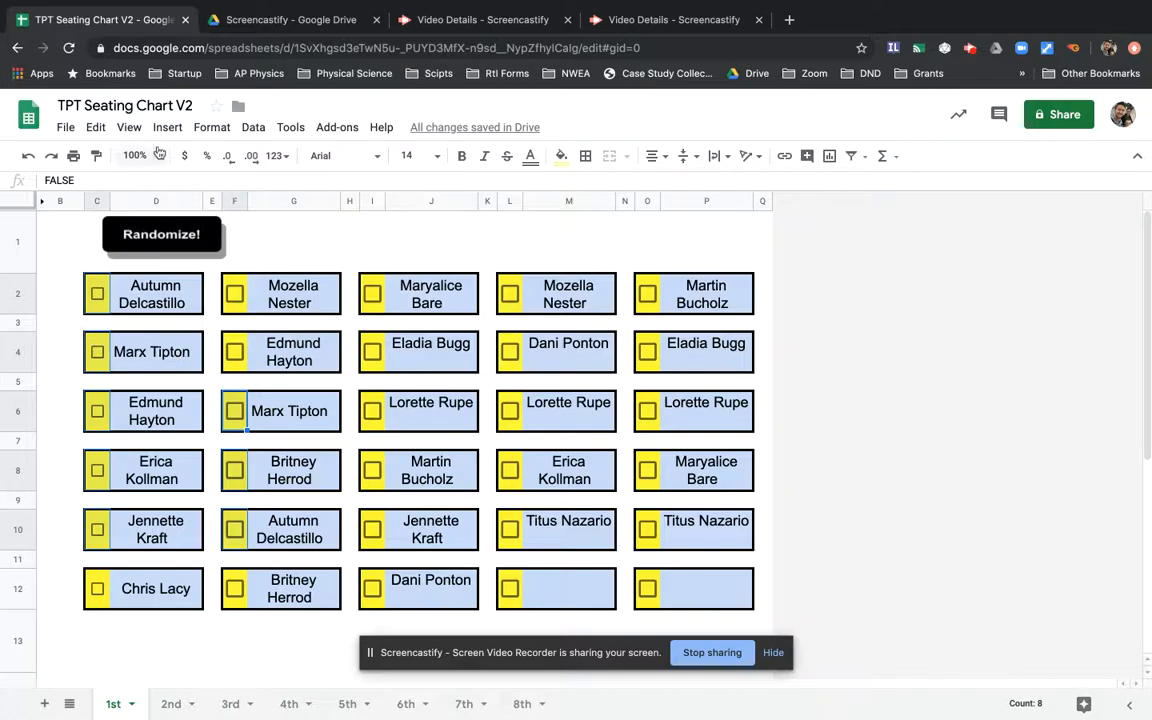
- Fill the selected checkbox cells in columns C and F with yellow
click(533, 156)
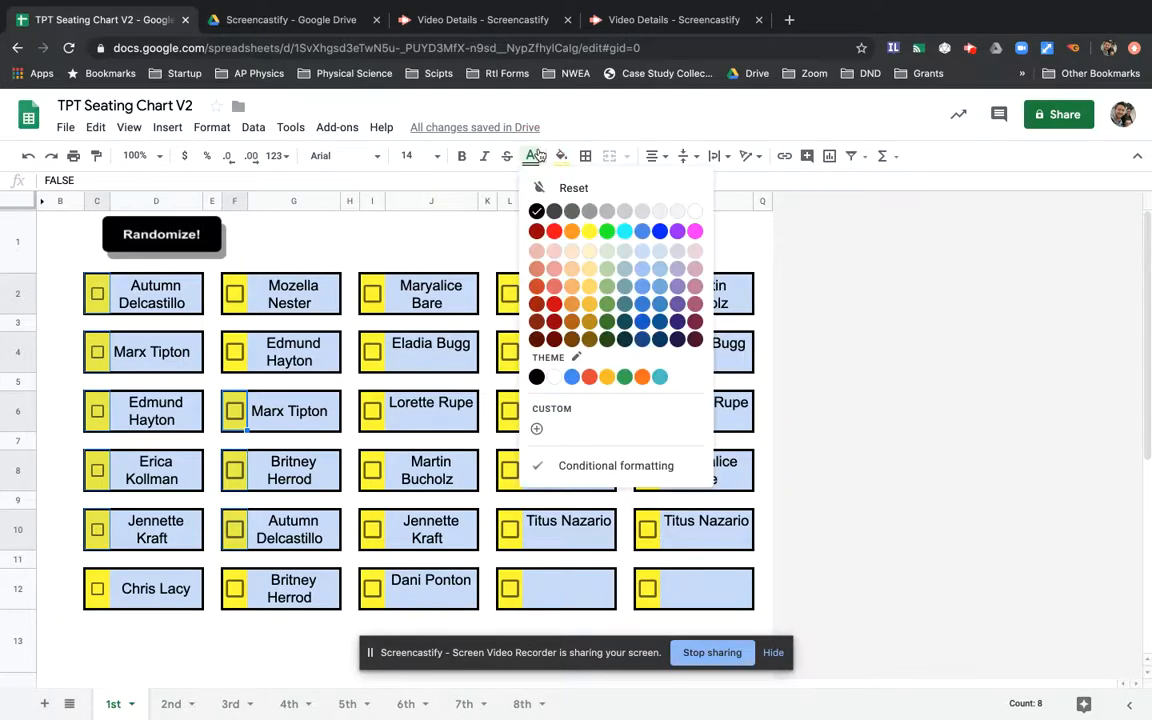
click(561, 156)
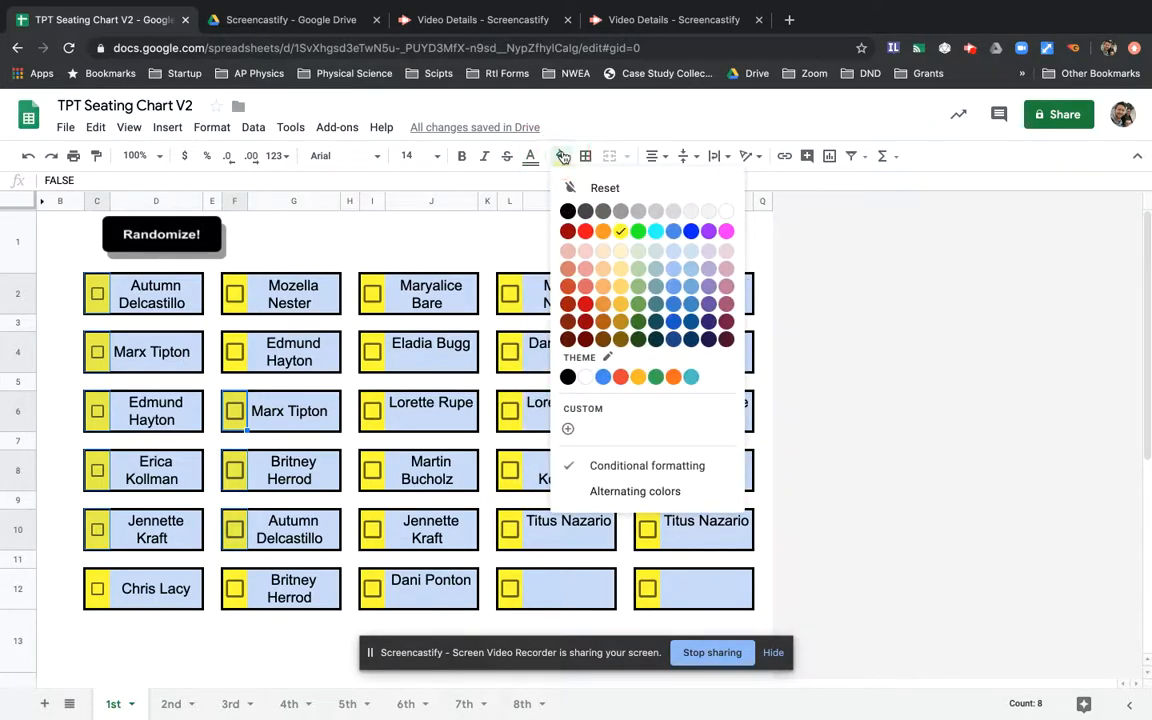
click(621, 233)
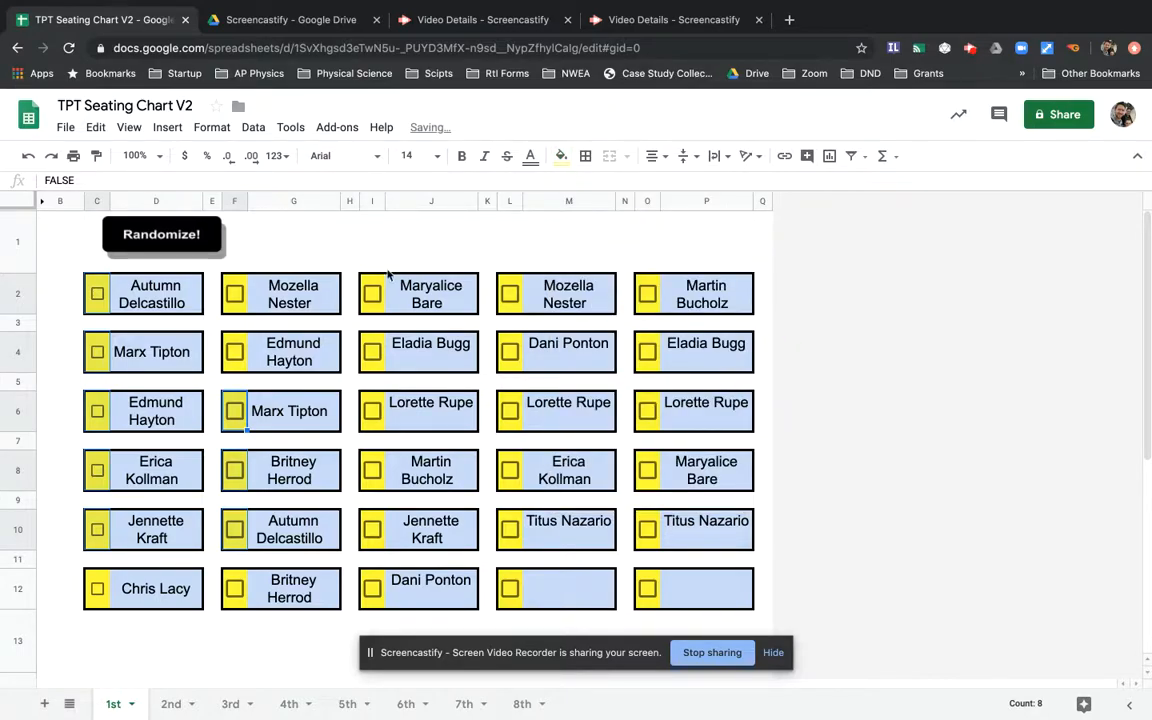
- Add F4, F2 and I2 to the selection and open the conditional formatting rules
super+click(239, 342)
super+click(241, 286)
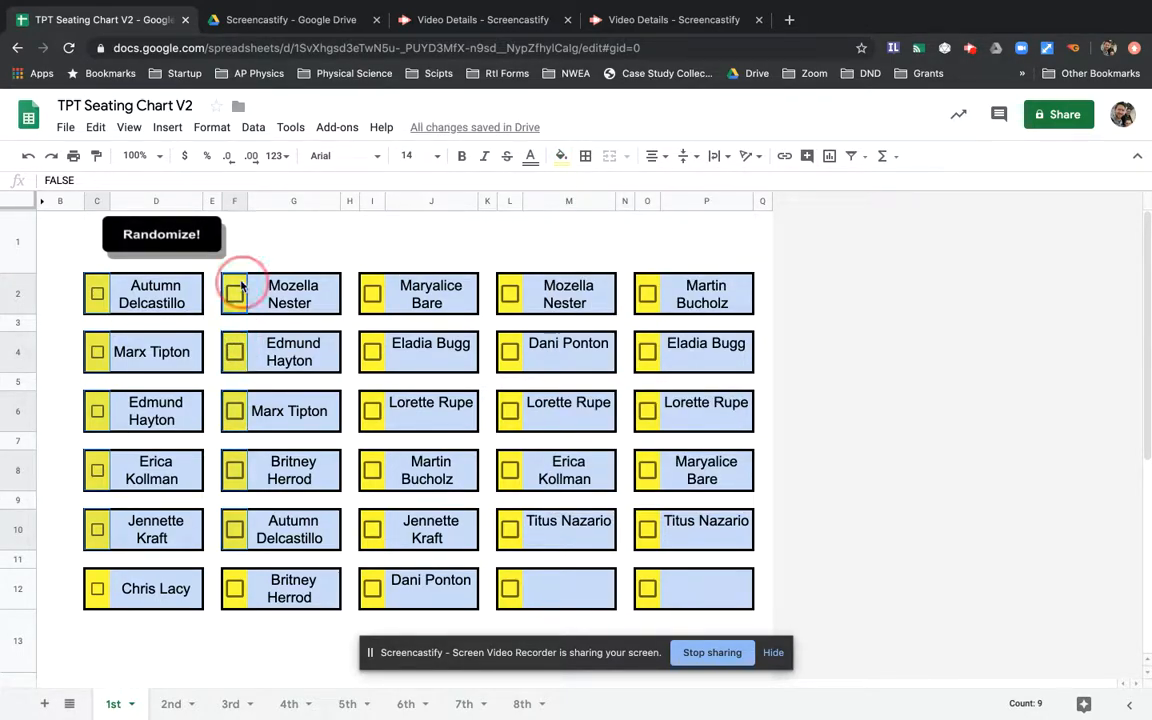
super+click(371, 287)
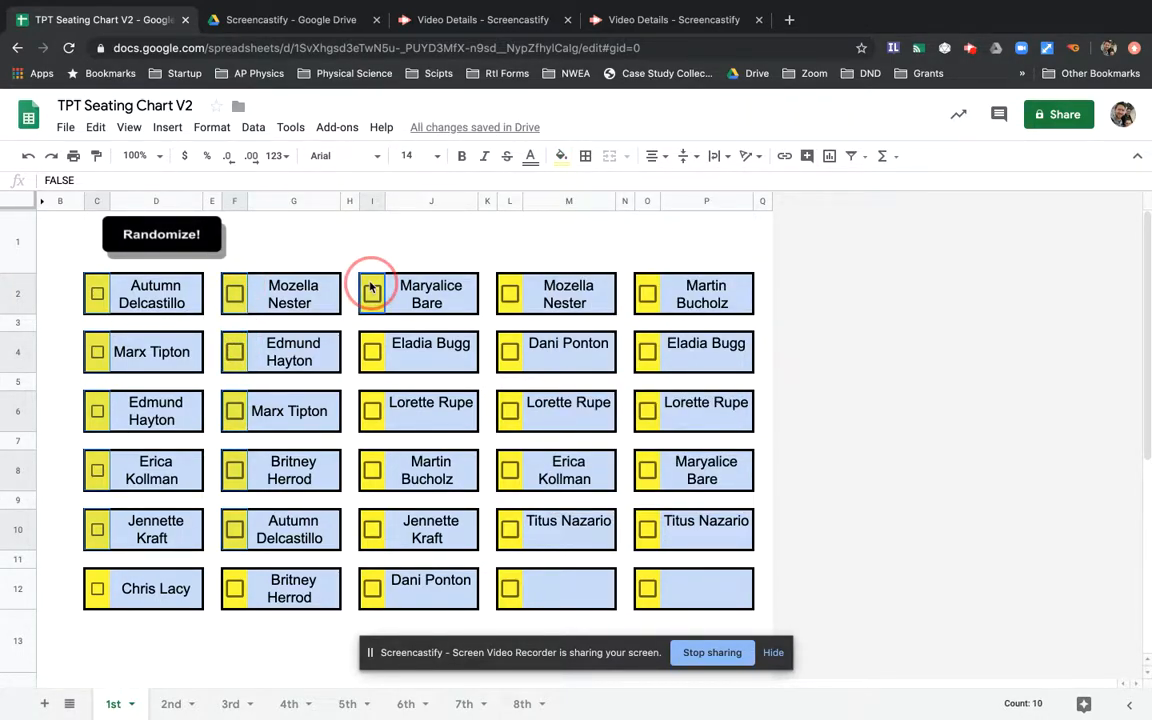
click(163, 130)
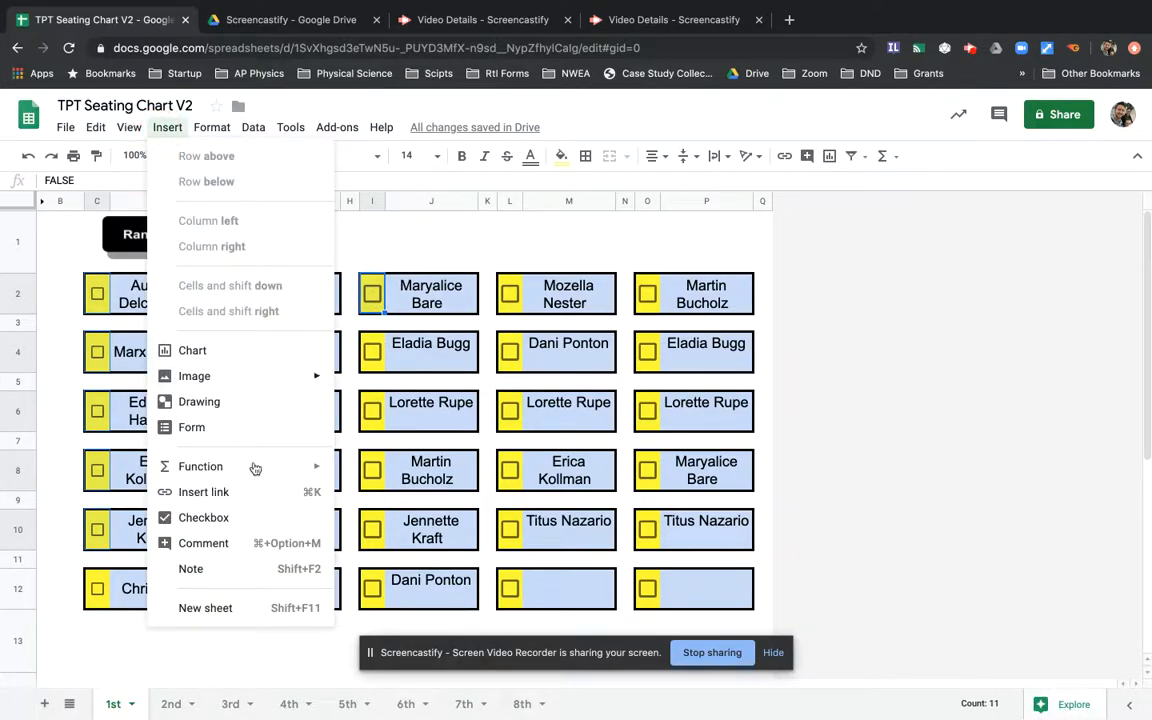
mouse_move(254, 459)
mouse_move(210, 125)
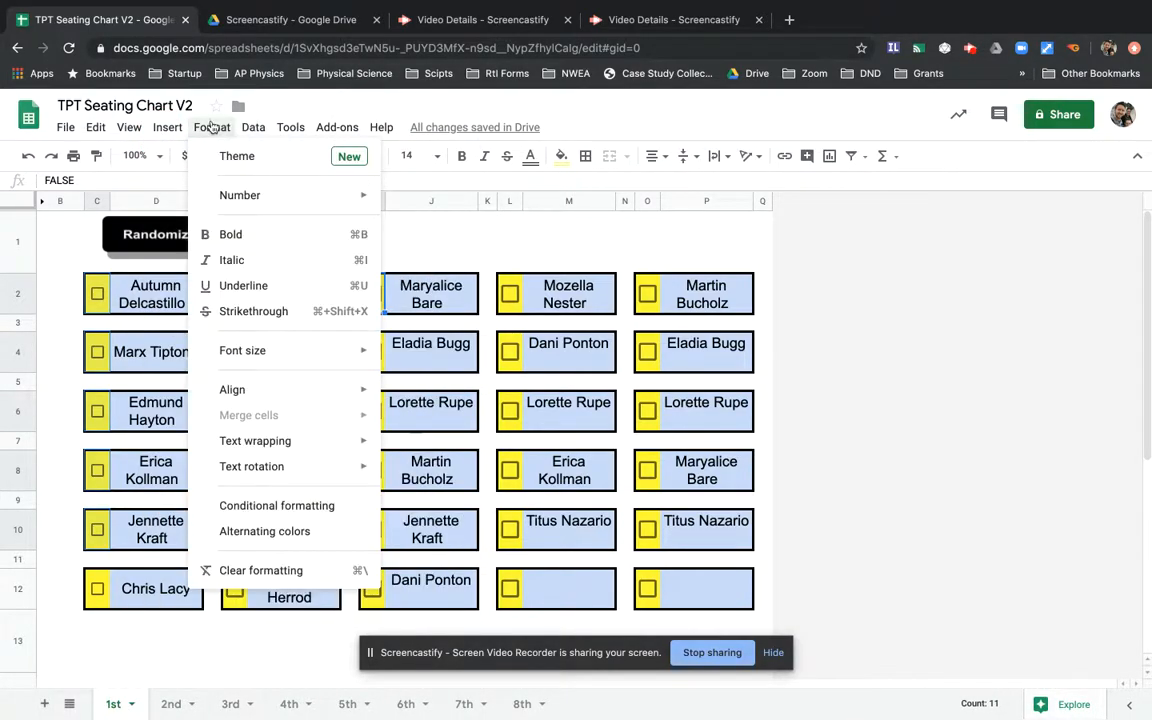
click(287, 507)
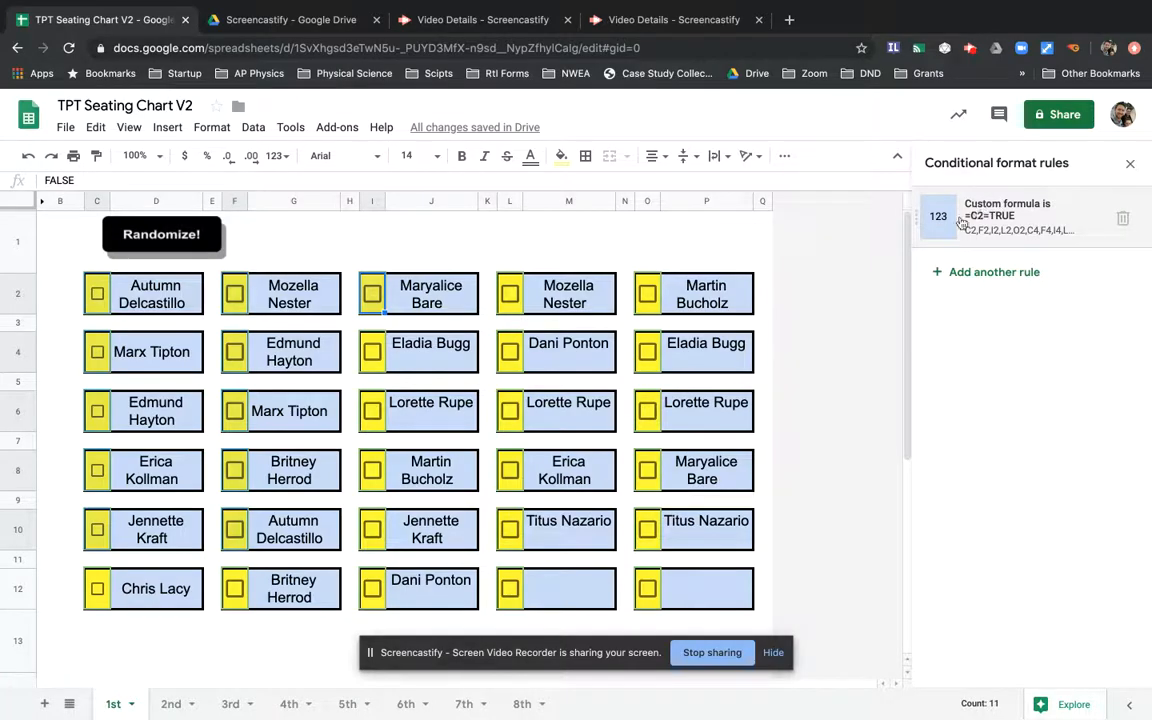
- Edit the checkbox rule so its condition is the custom formula =C2=TRUE
click(1065, 216)
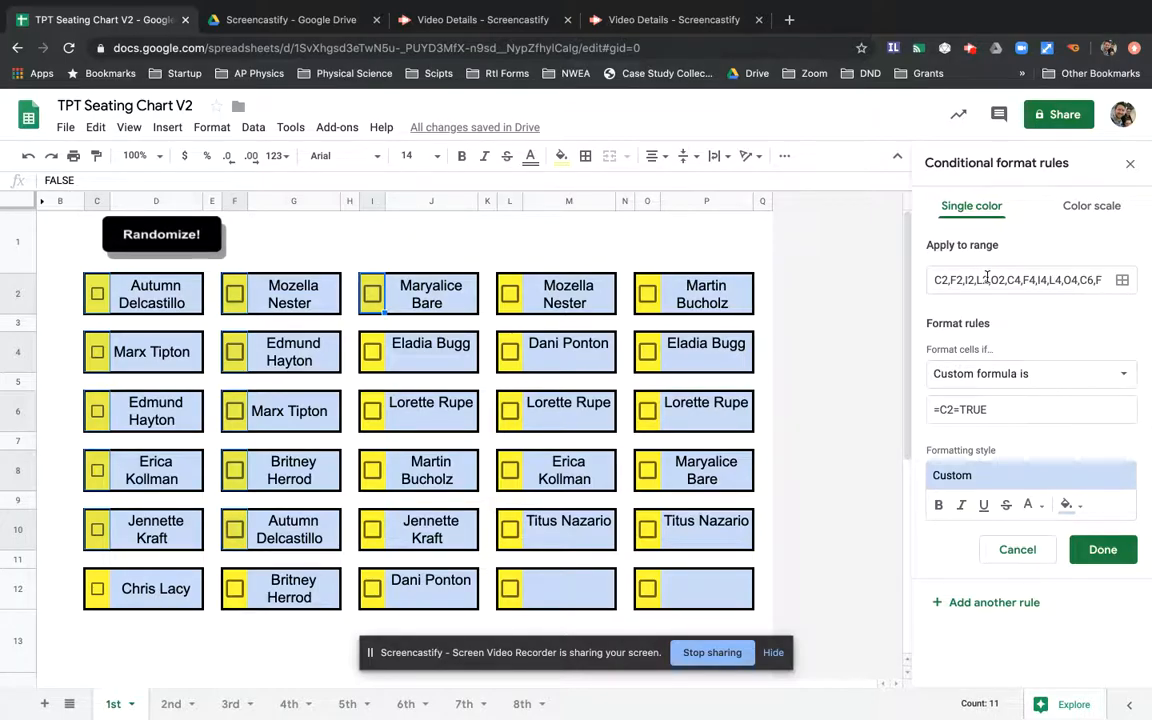
click(1024, 371)
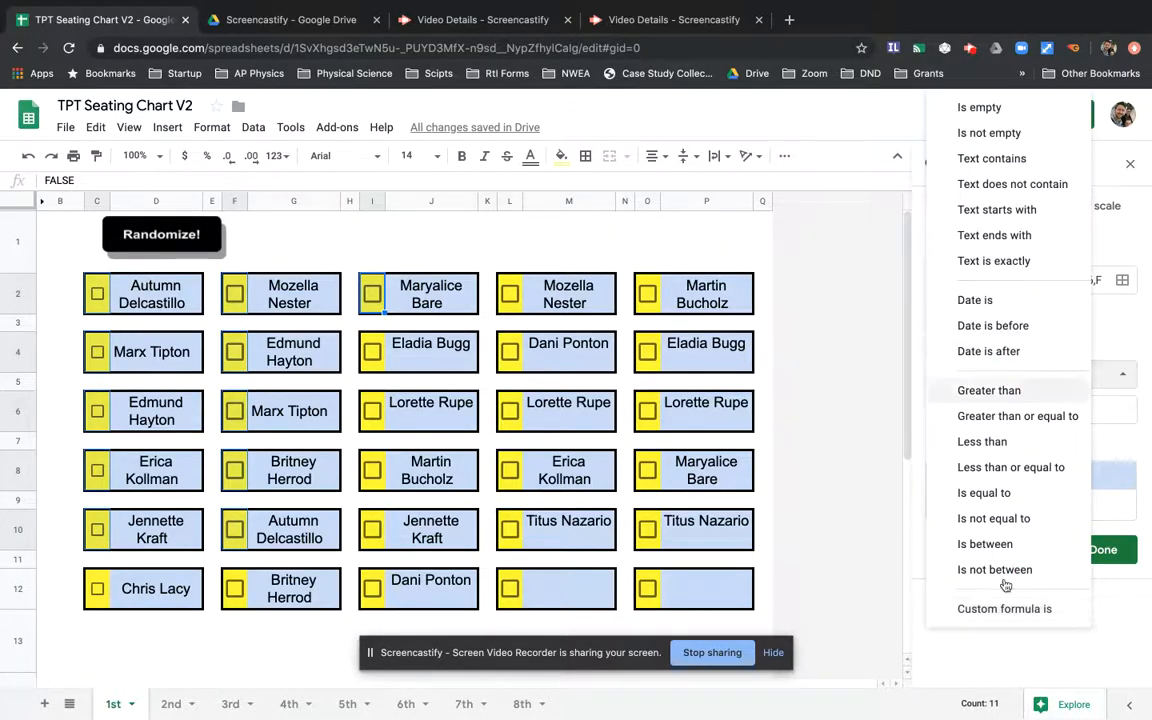
click(1005, 609)
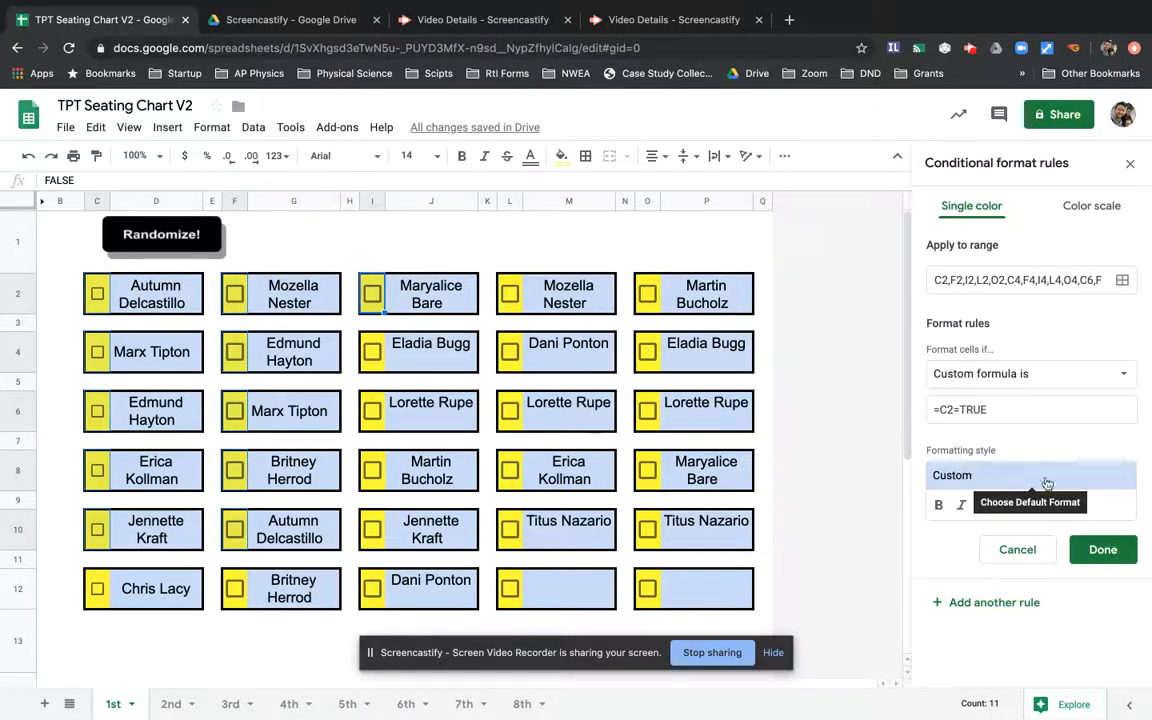
click(1066, 505)
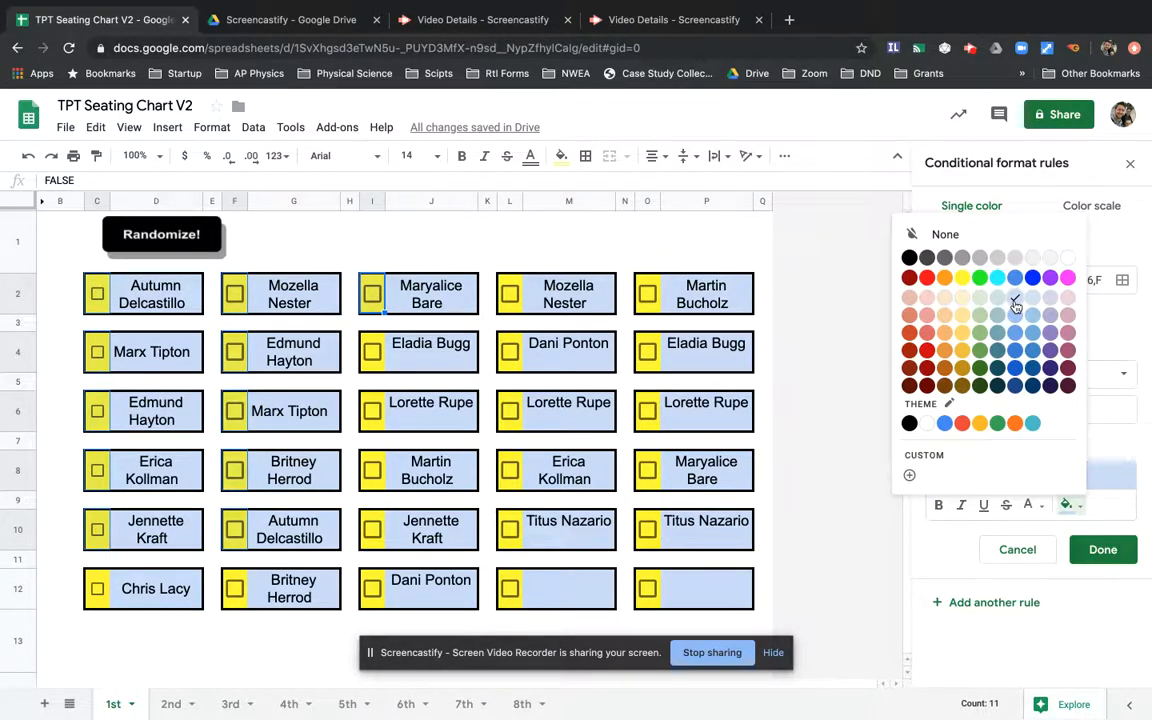
- Save the =C2=TRUE rule with orange fill and test it by checking F2 and I2
click(1017, 428)
click(1101, 560)
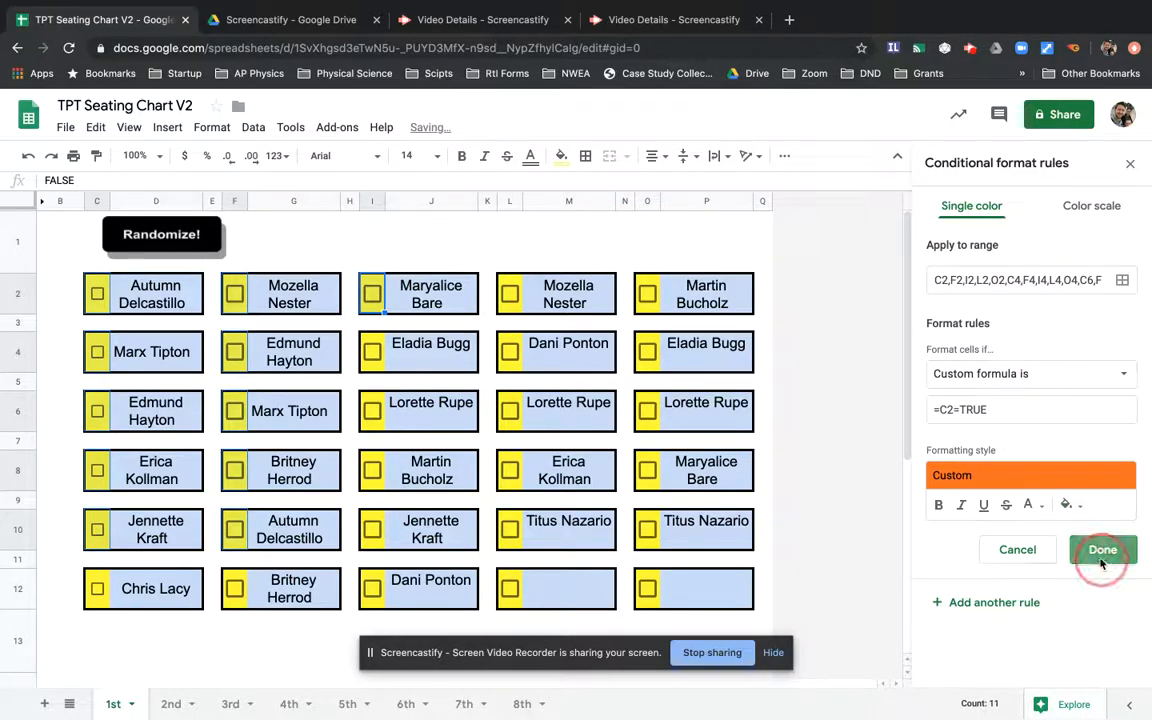
click(234, 294)
click(372, 294)
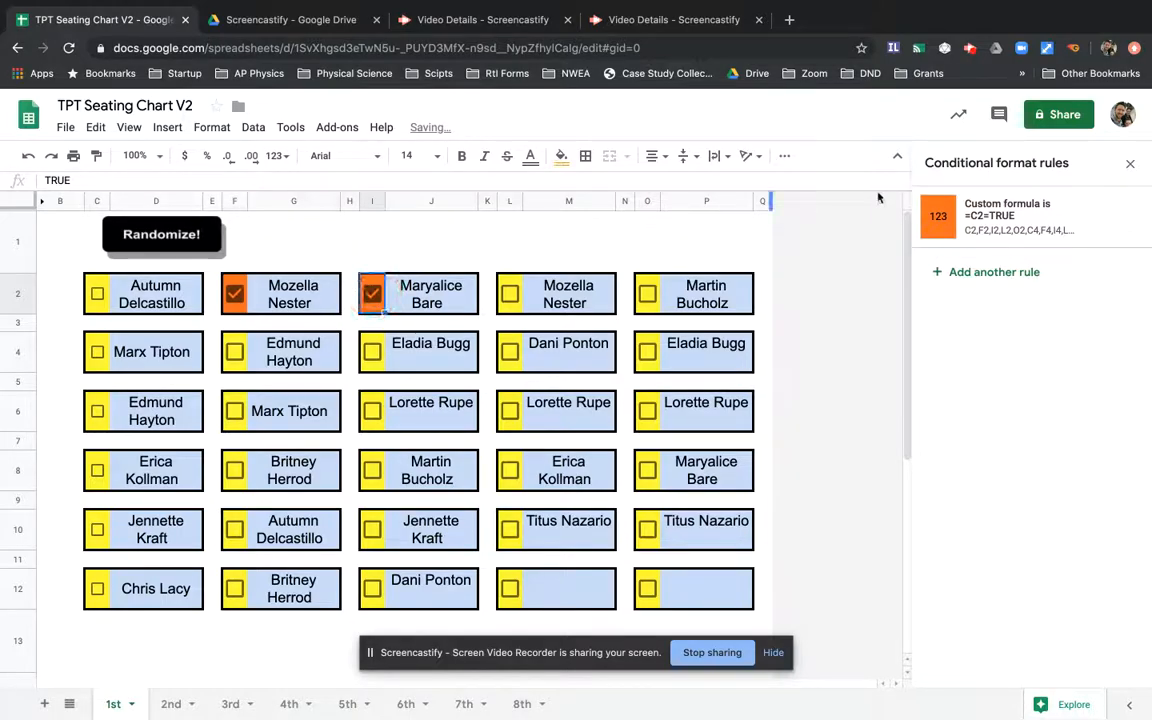
- Change the rule's fill to light blue, save it, and uncheck the I2 and F2 test boxes
click(965, 205)
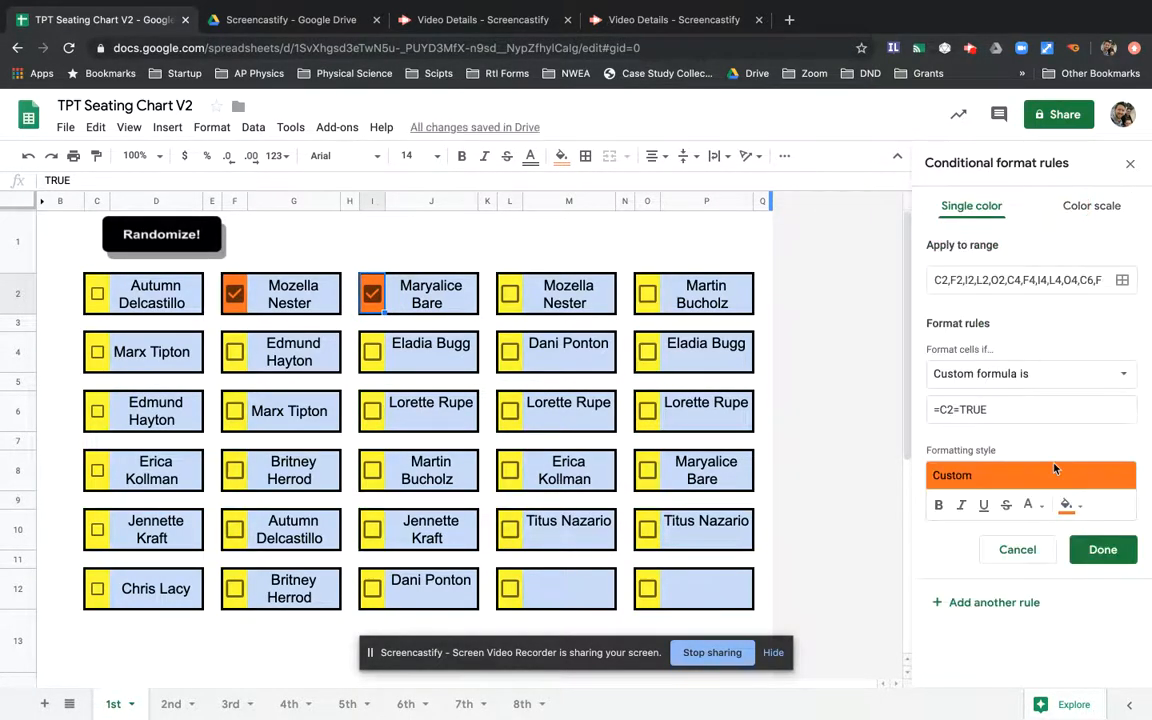
click(1067, 505)
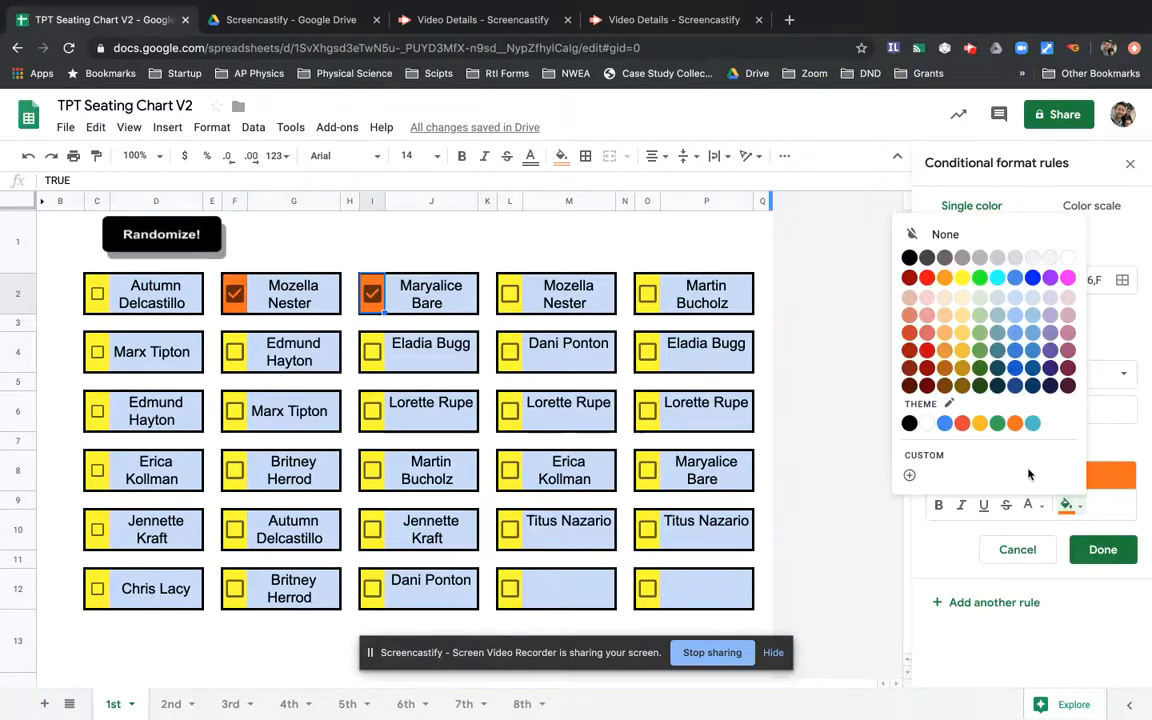
click(1015, 299)
click(1093, 549)
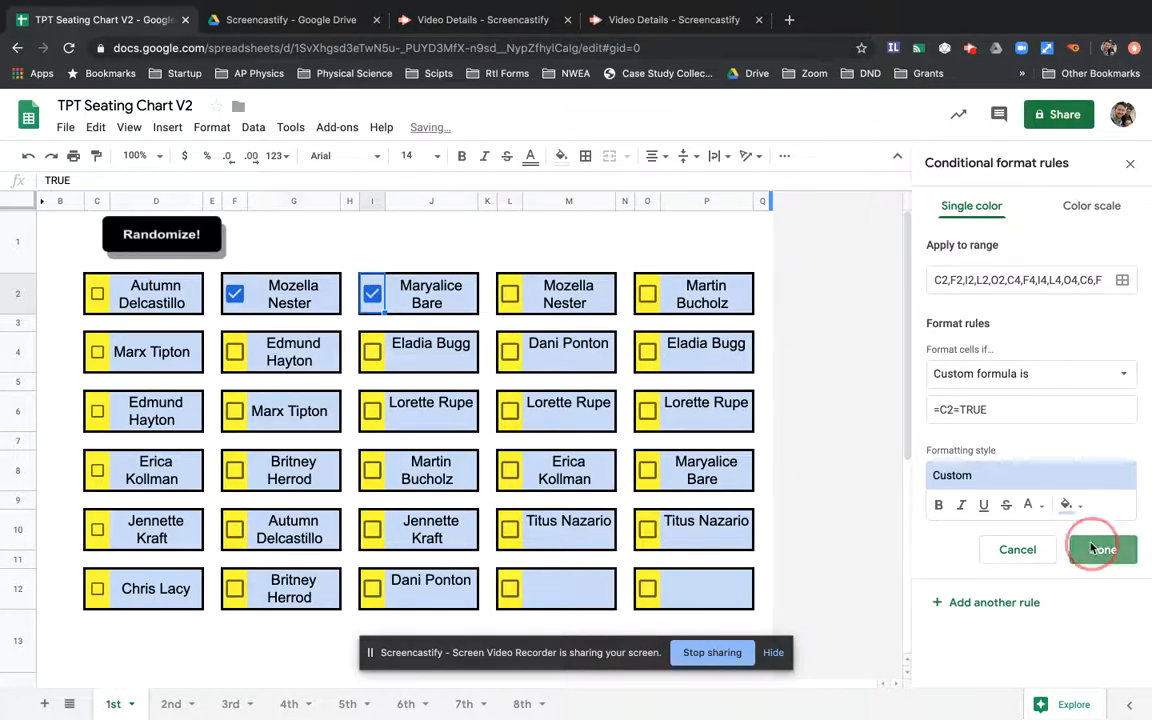
click(372, 293)
click(235, 296)
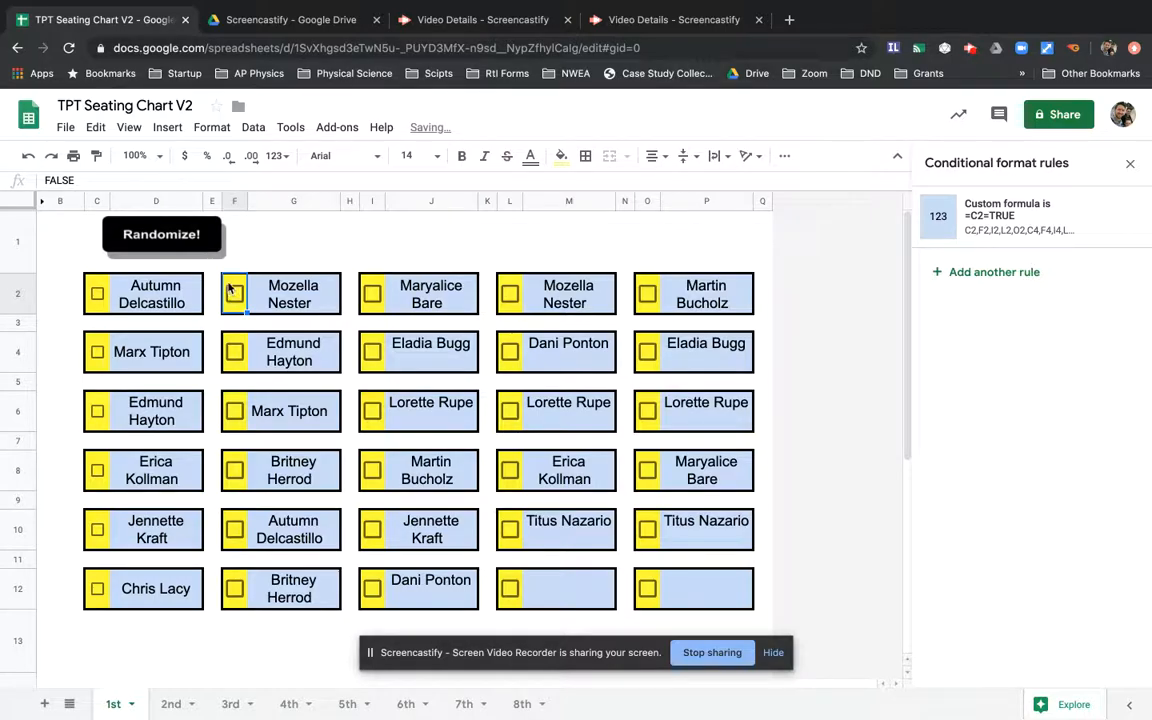
click(561, 156)
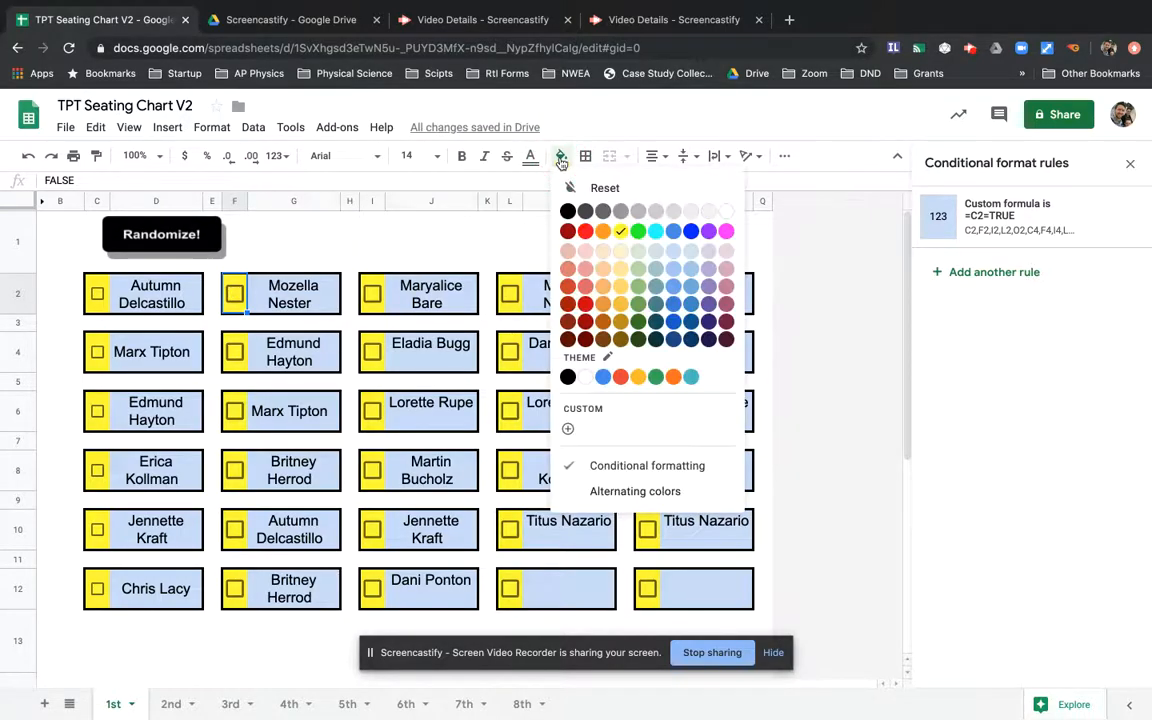
click(585, 231)
click(281, 215)
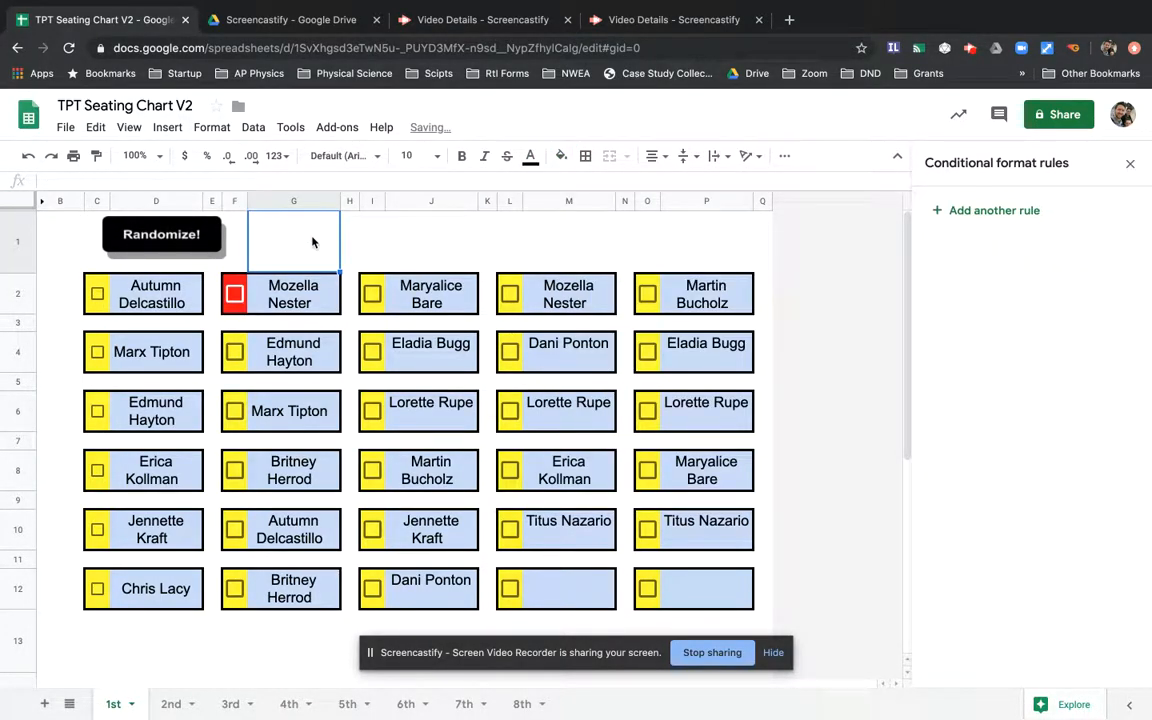
click(235, 295)
click(233, 294)
click(232, 293)
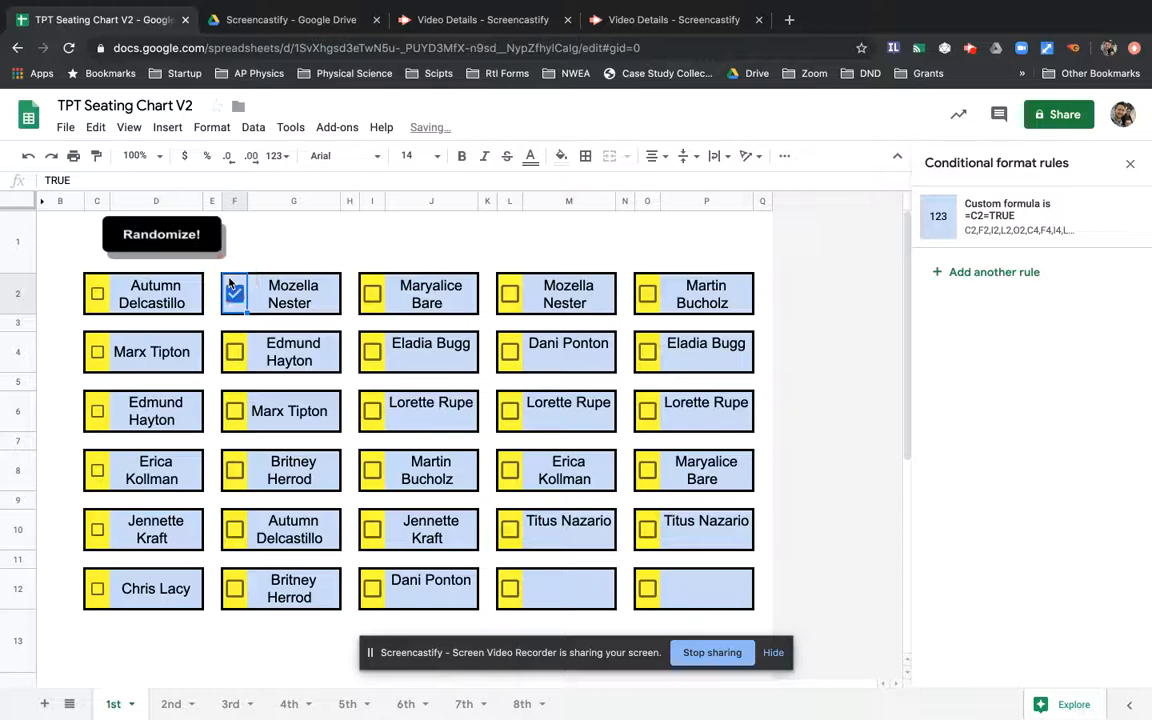
click(561, 155)
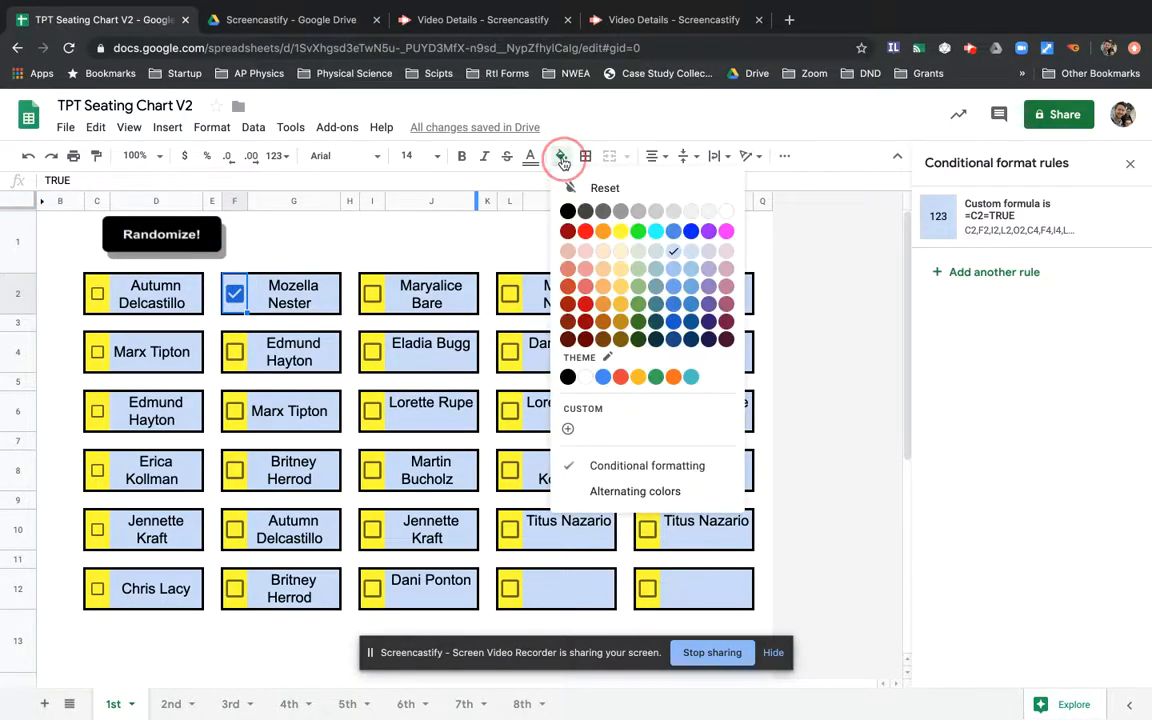
click(621, 231)
click(230, 265)
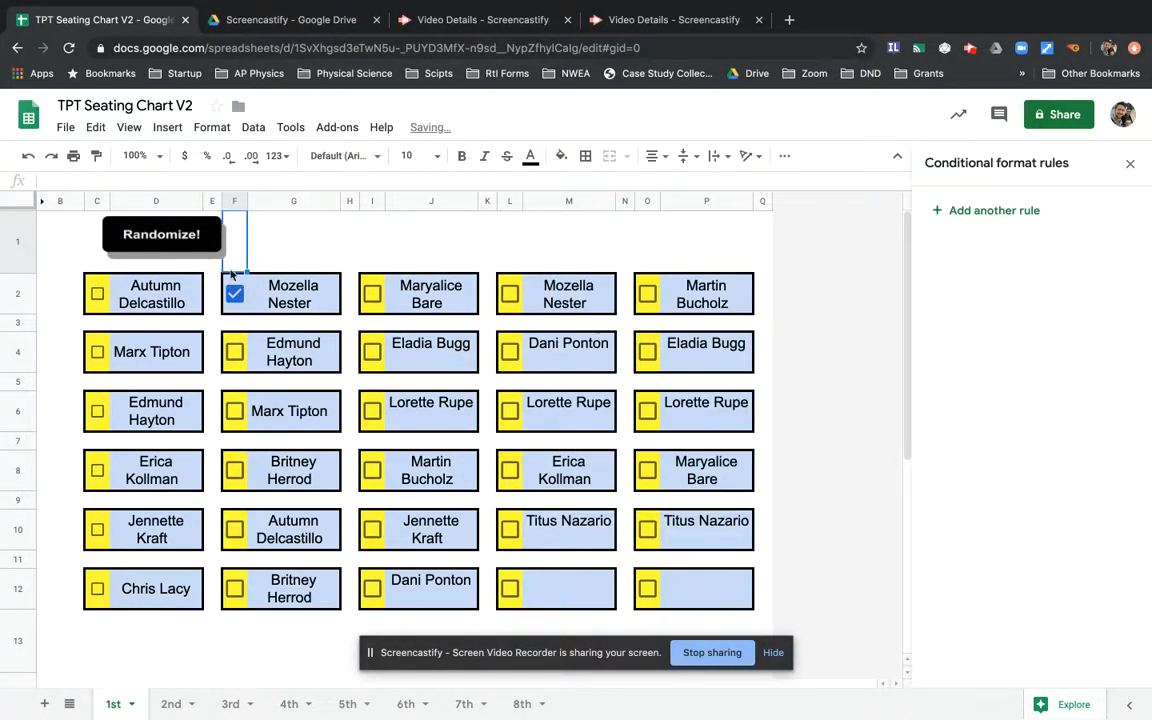
click(234, 294)
click(280, 288)
click(558, 162)
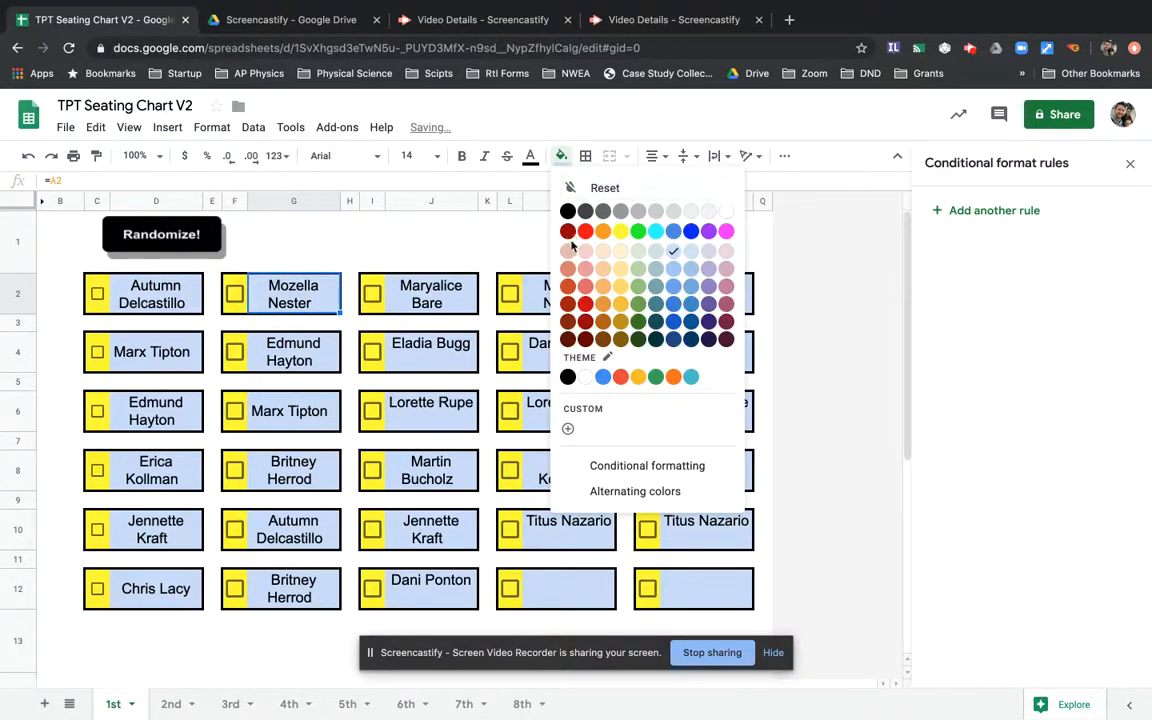
click(590, 229)
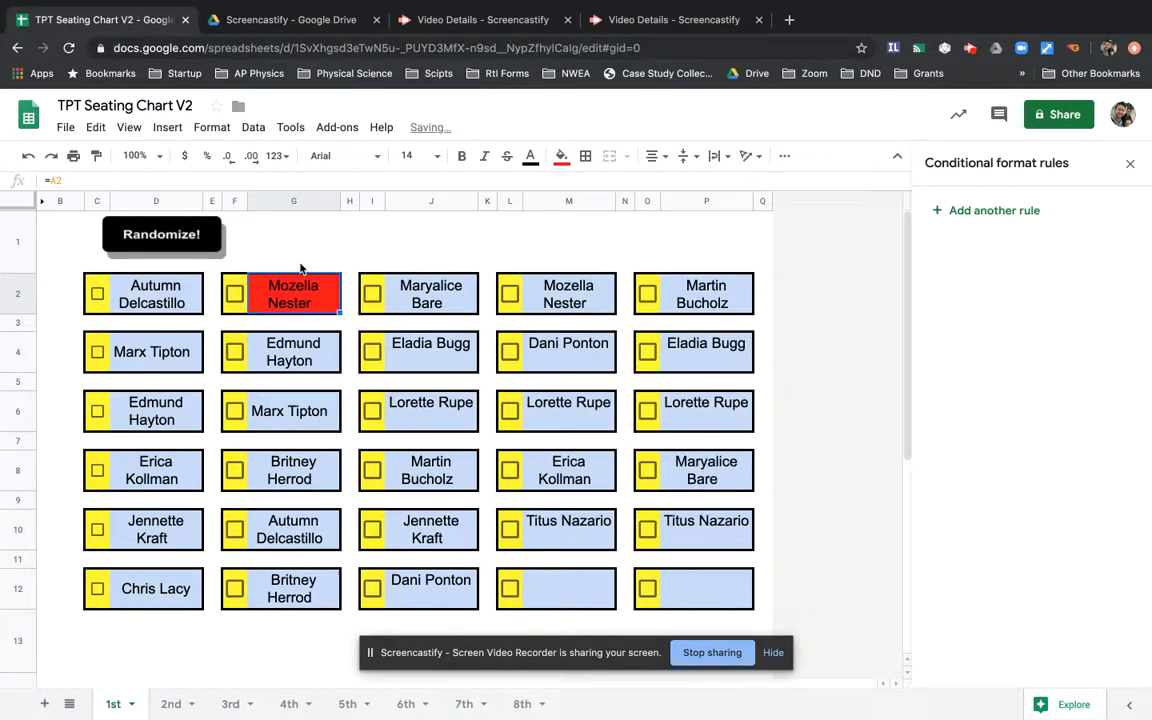
key(super+z)
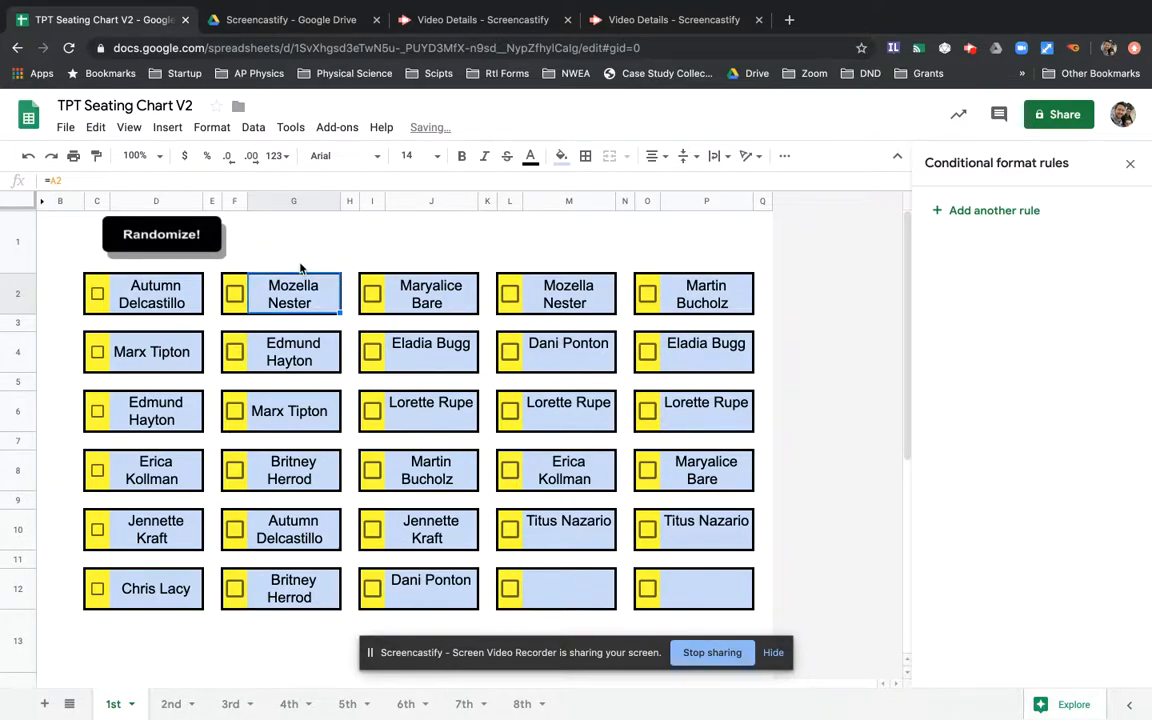
- Select the chart range C2:P12 and paste only conditional formatting onto it
click(103, 288)
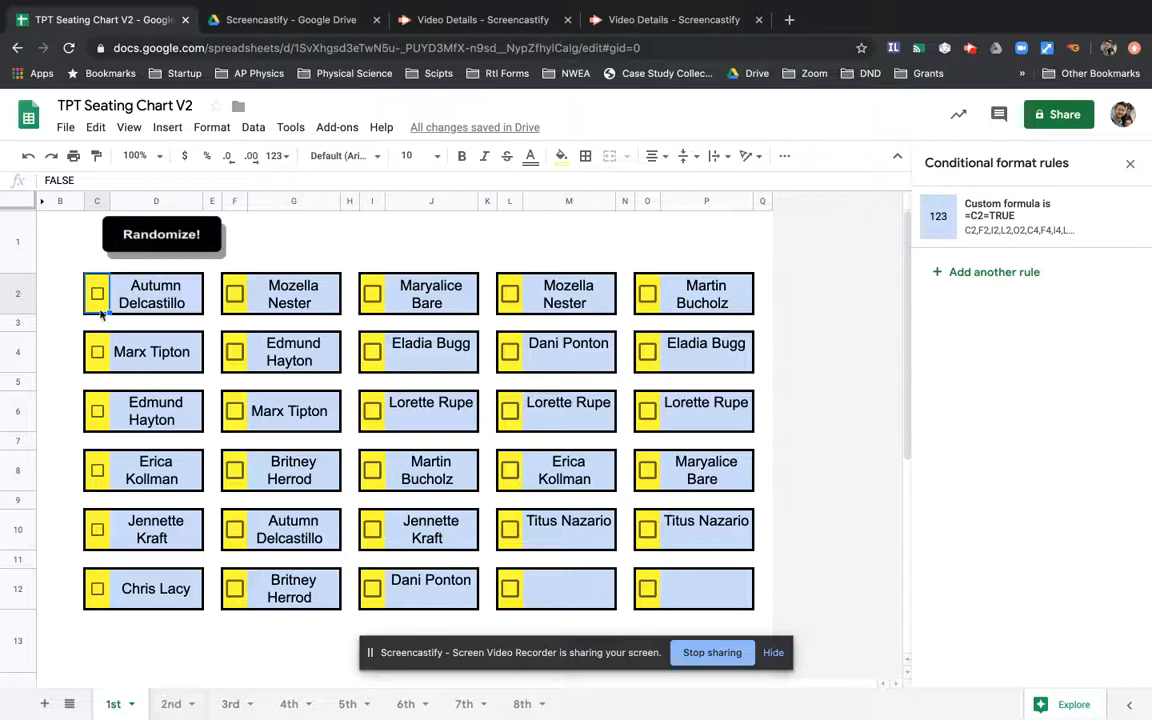
drag(90, 288, 680, 590)
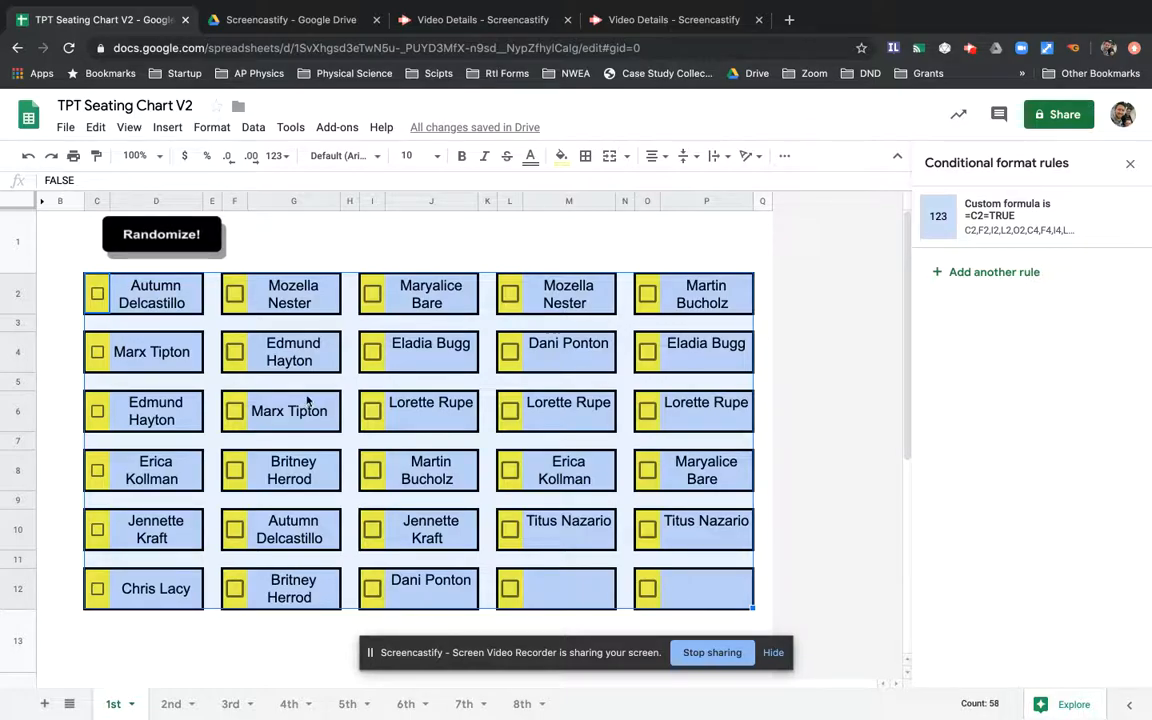
right_click(176, 299)
mouse_move(296, 229)
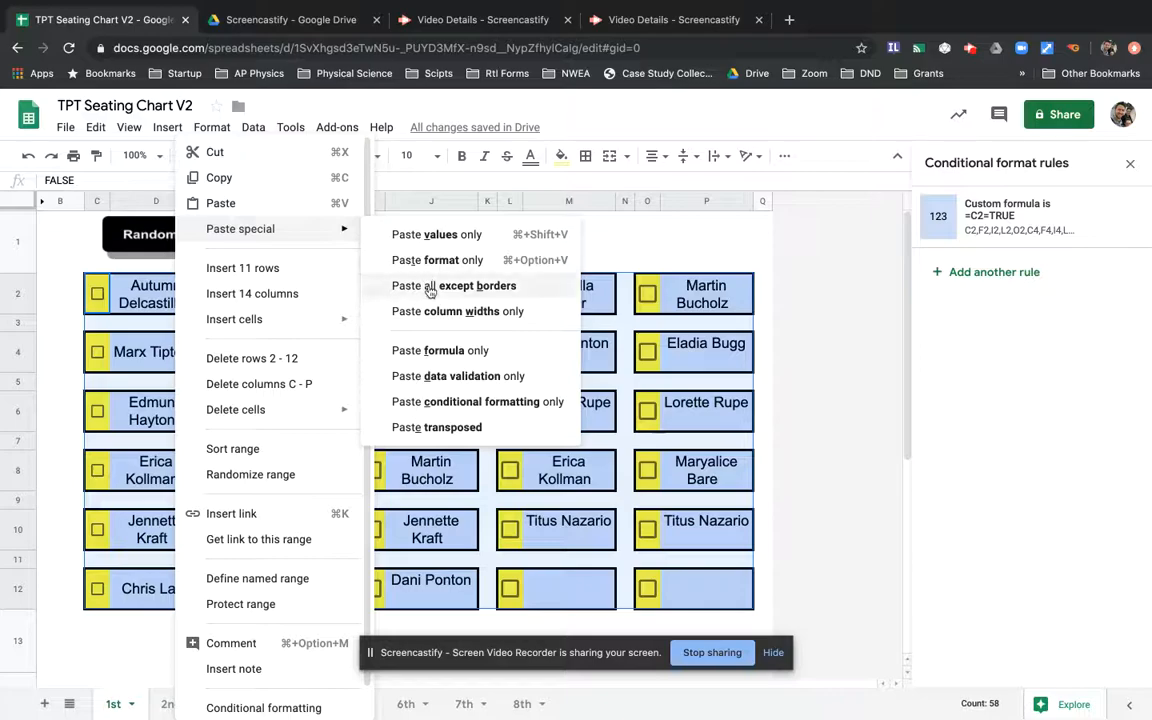
click(433, 412)
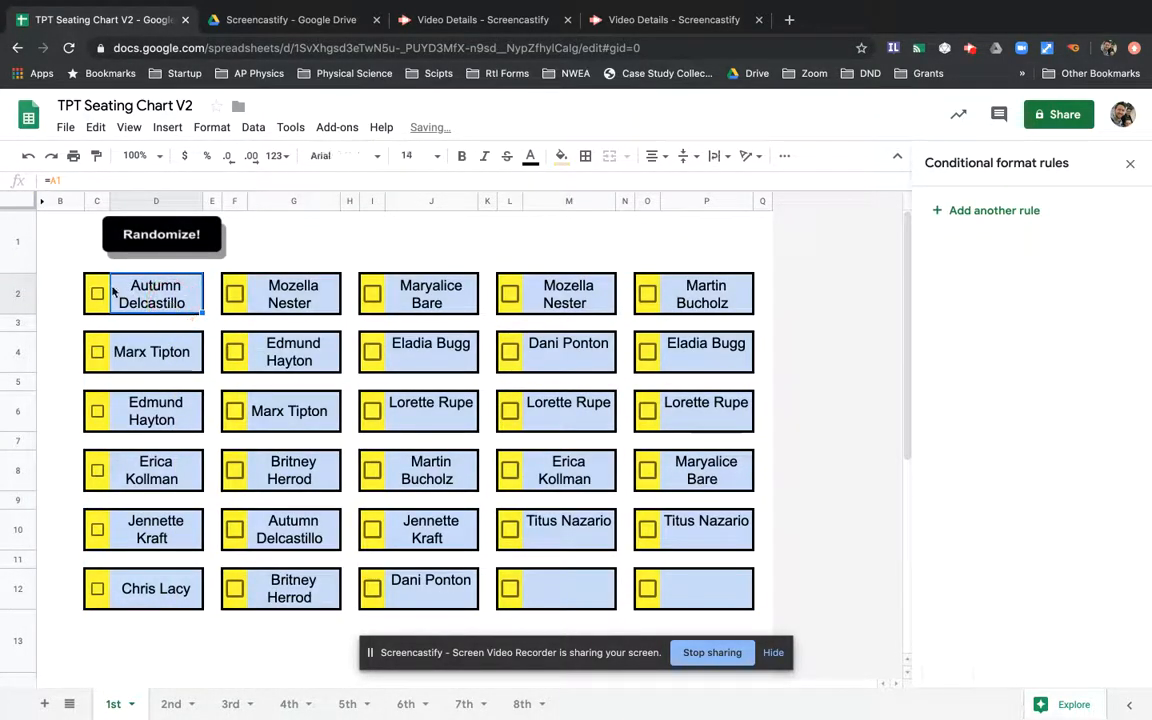
- Reselect the chart range C2:P12 and copy it
shift+click(410, 415)
drag(508, 482, 703, 604)
key(ctrl+c)
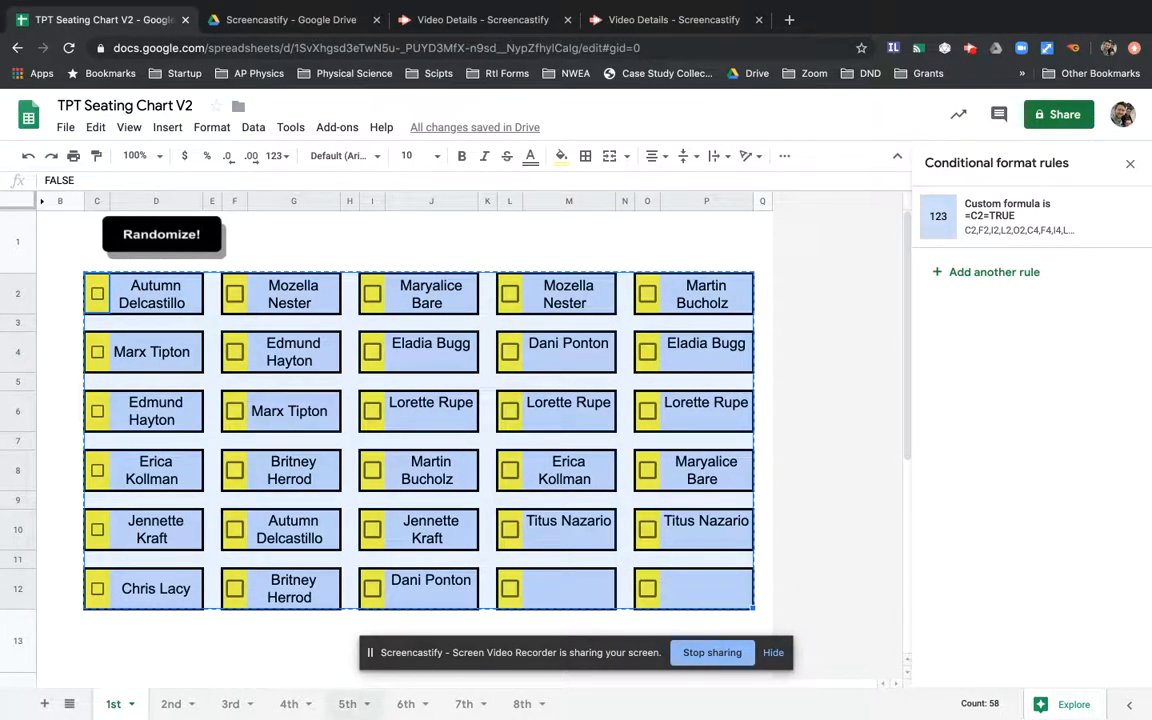
- Go to the 2nd sheet and select C2, closing the paste menu without pasting
click(163, 706)
click(181, 289)
right_click(183, 287)
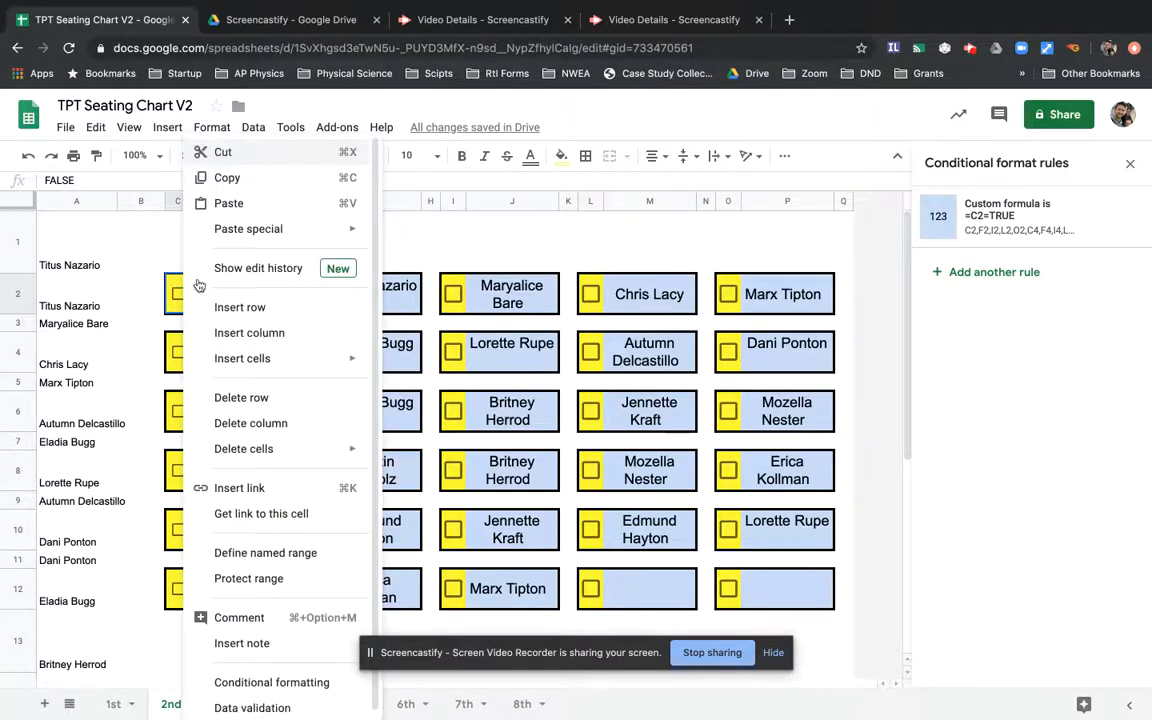
mouse_move(280, 229)
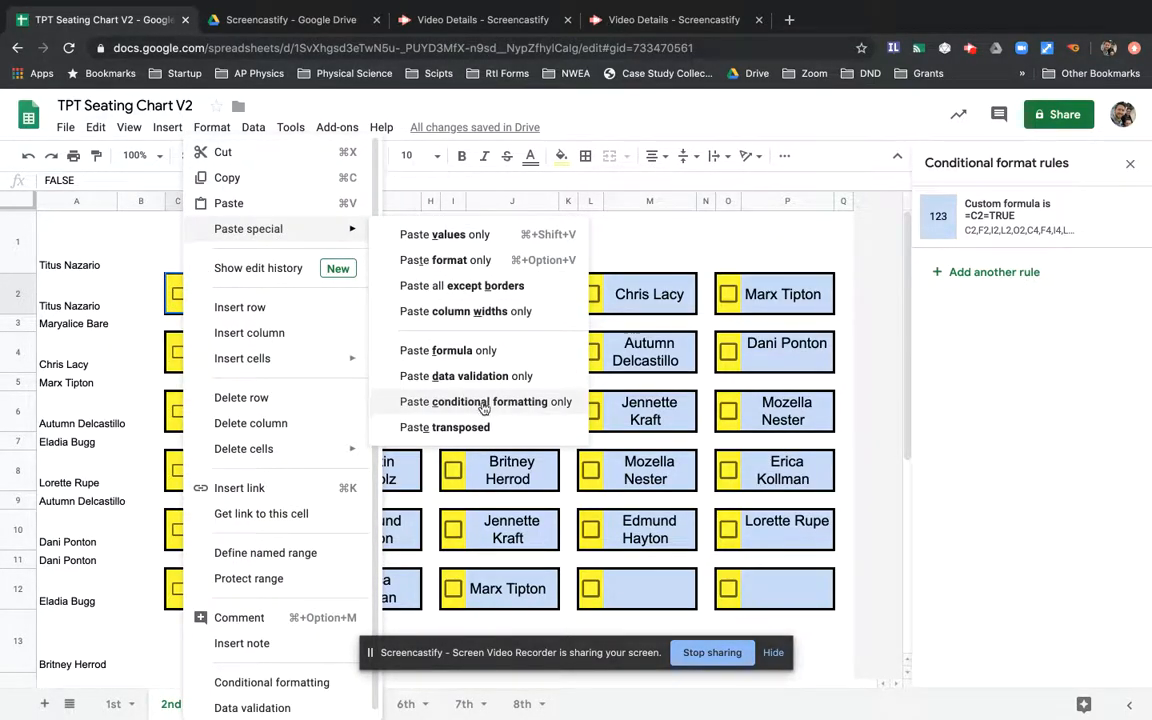
click(666, 245)
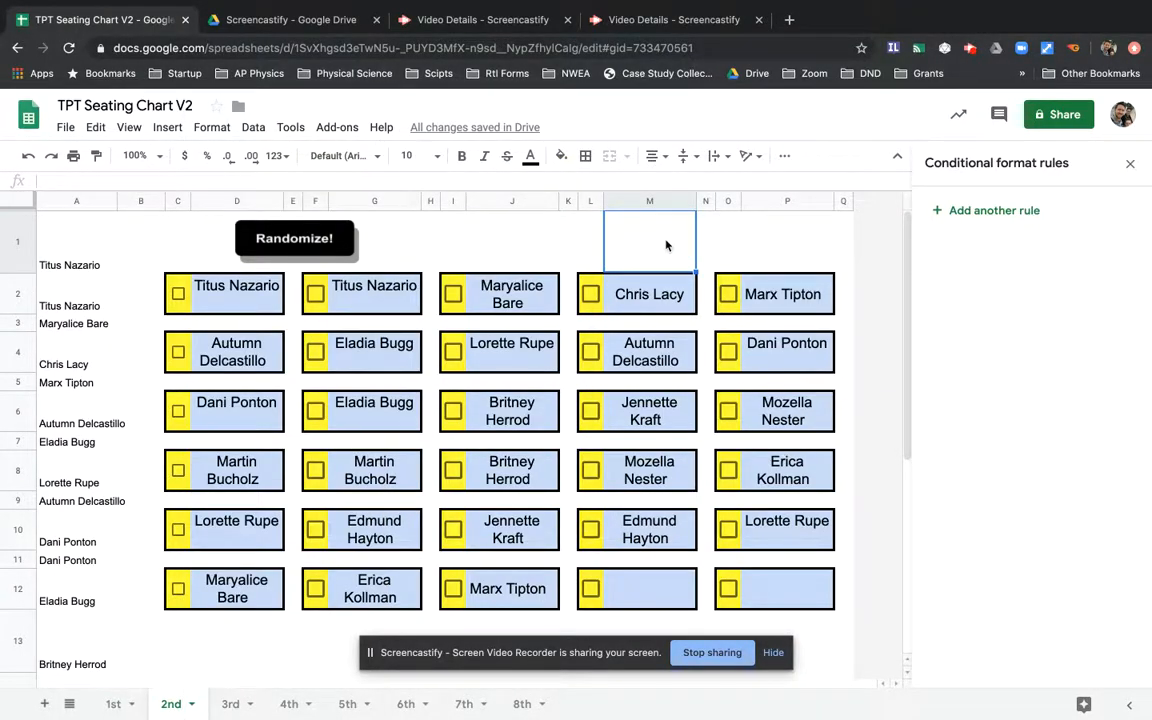